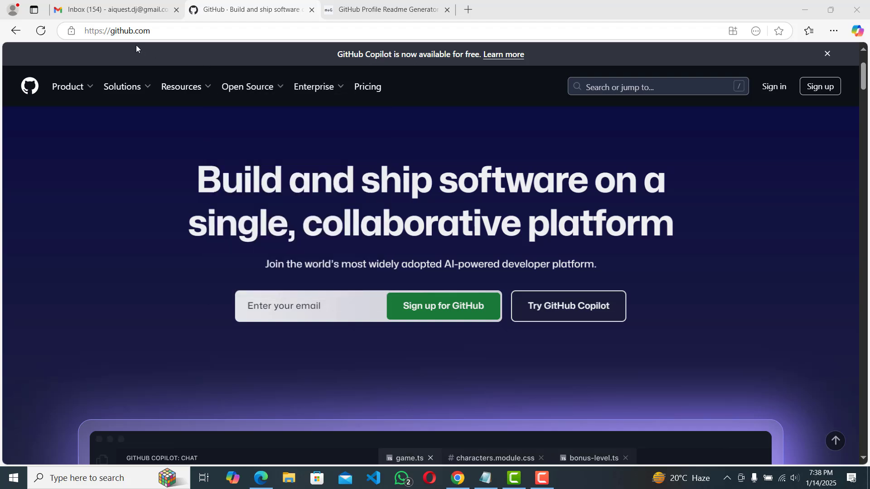
Open github.com in a new browser tab and go to its account sign-up page.
left_click(470, 10)
type("git")
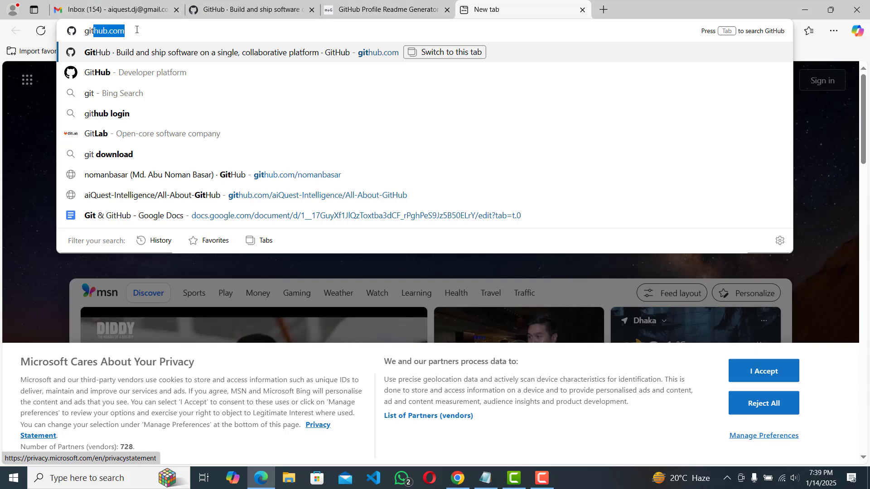
key("Return")
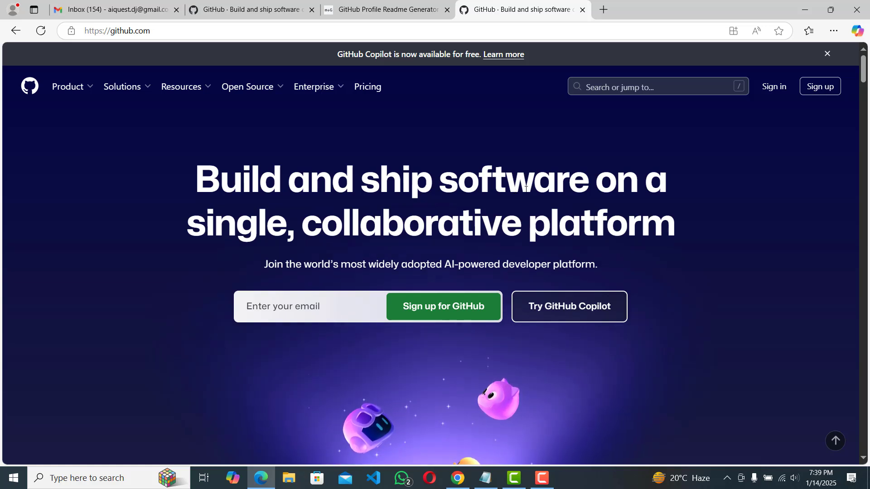
left_click(818, 87)
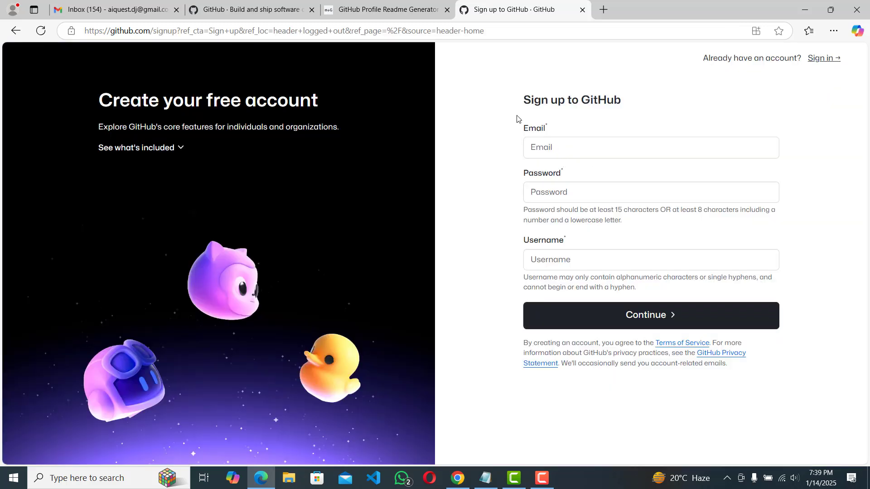
Register with the saved email, the account password and username aiquest-student, choose the visual puzzle, and accept the browser's password-saving offer.
left_click(541, 147)
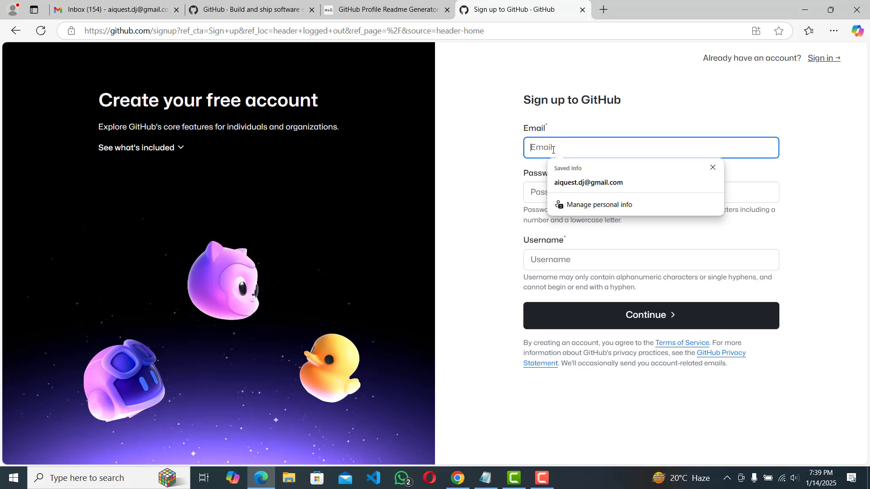
left_click(574, 183)
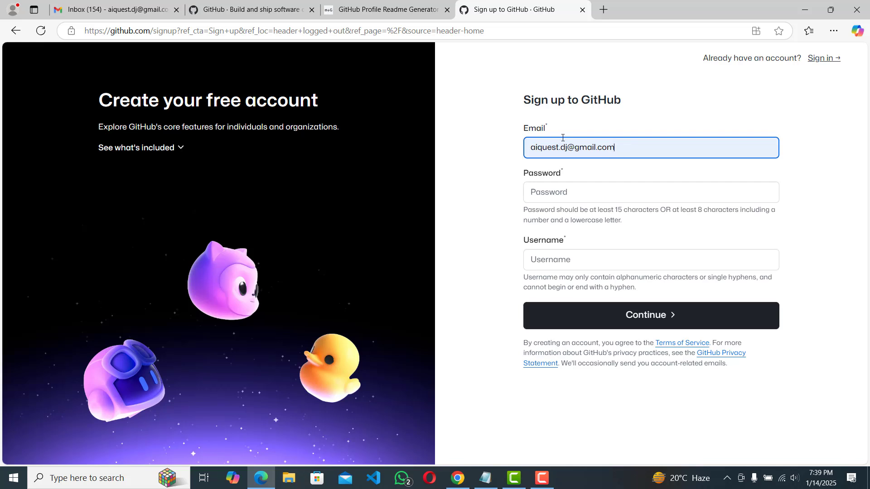
left_click(572, 193)
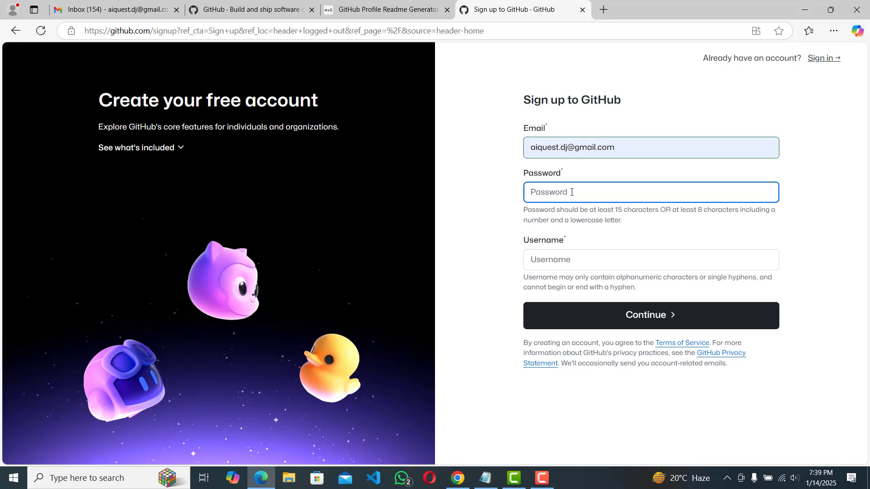
key("ctrl+v")
left_click(570, 259)
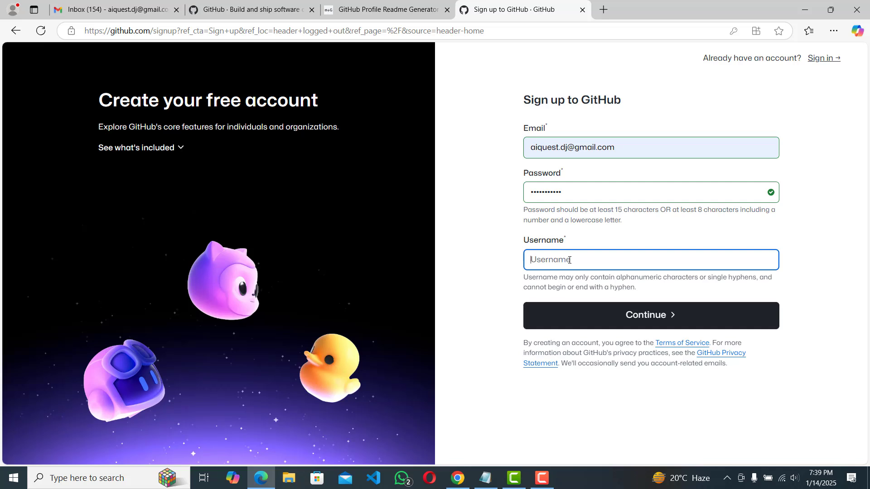
type("aiquest_student")
left_click(661, 317)
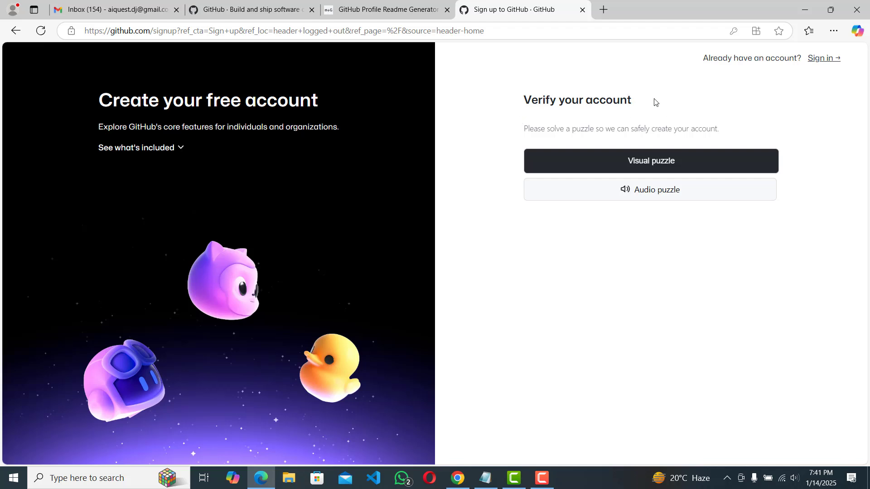
left_click(684, 167)
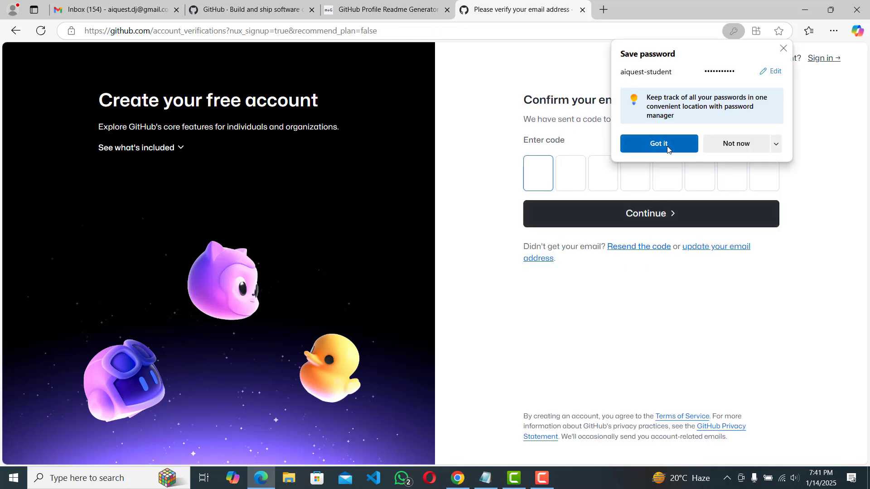
left_click(664, 144)
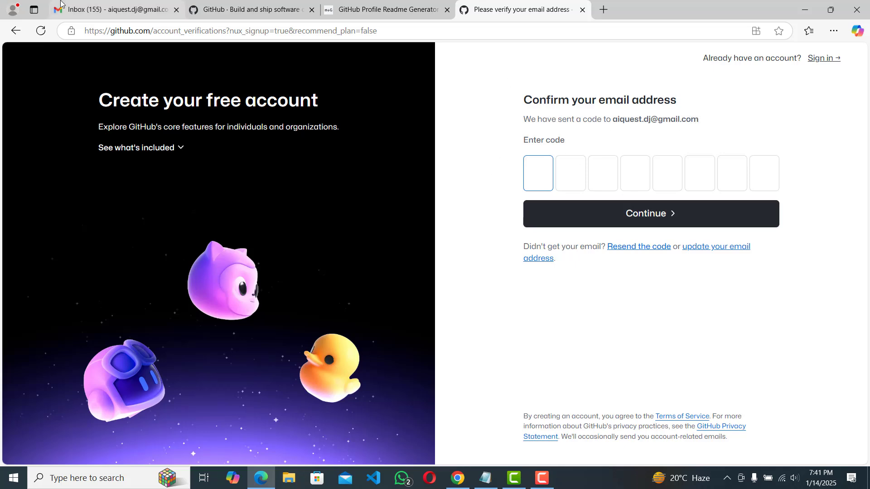
Copy the launch code from the GitHub email in Gmail and submit it as the sign-up verification code.
left_click(116, 9)
left_click(292, 119)
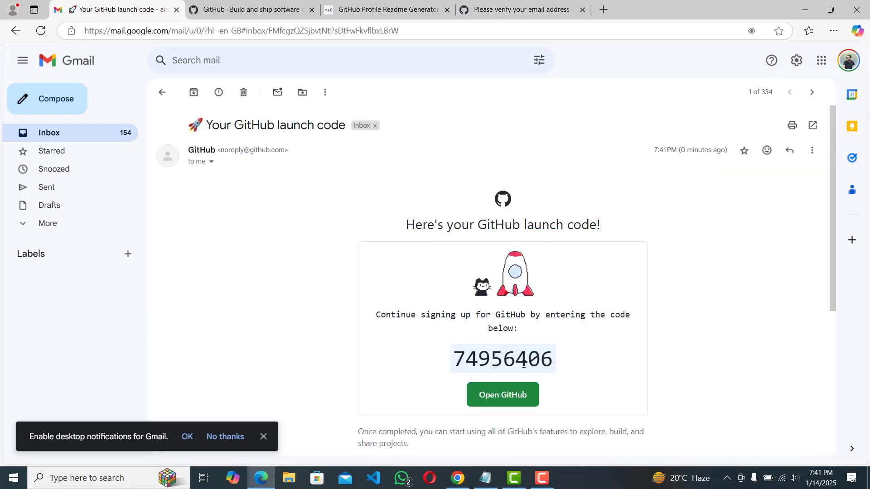
left_click_drag(553, 359, 453, 359)
key("ctrl+c")
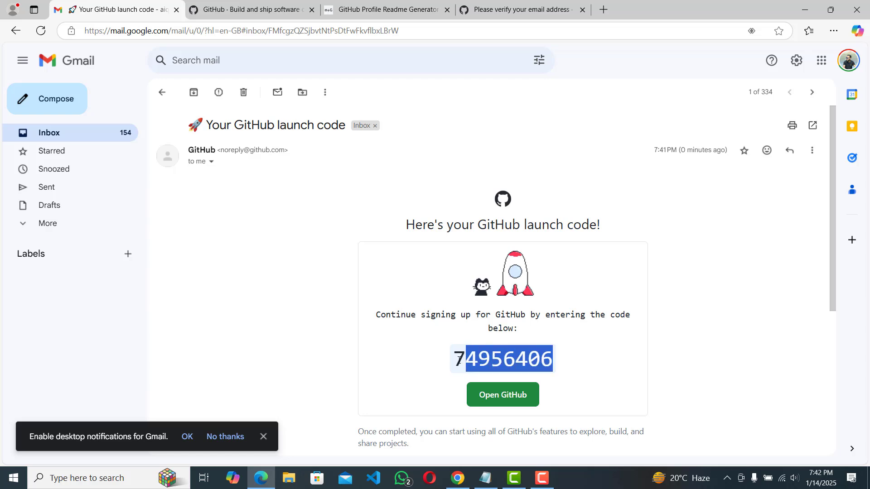
left_click(521, 10)
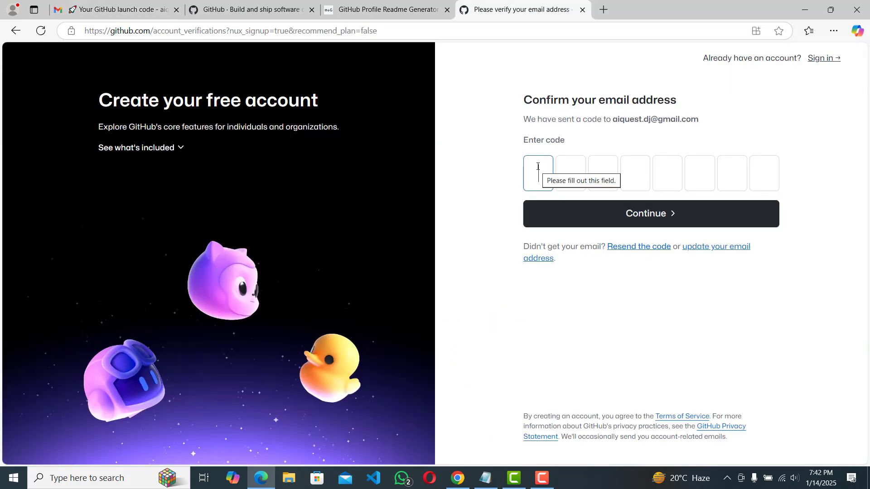
key("ctrl+v")
left_click(650, 217)
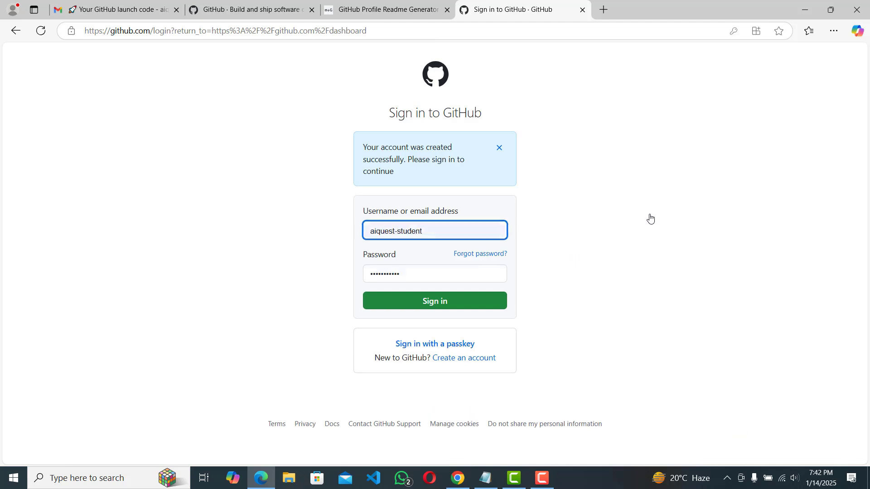
Sign in to the new GitHub account with the prefilled credentials and look over the dashboard.
left_click(450, 308)
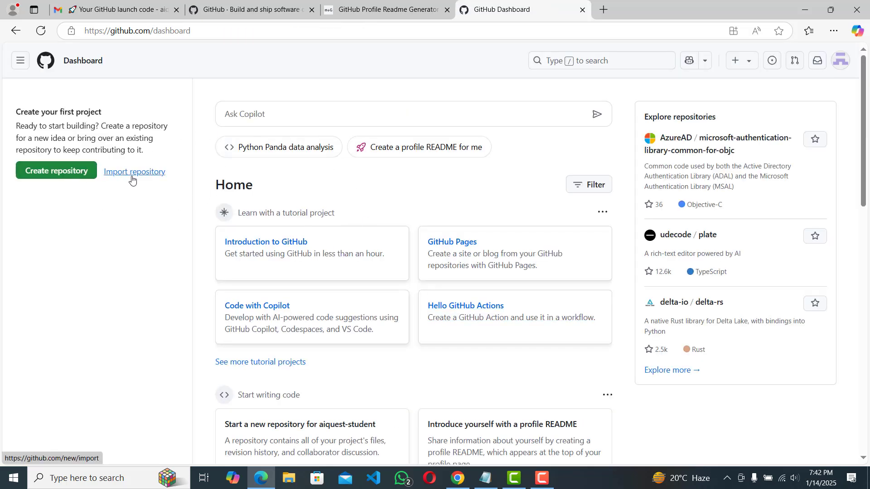
scroll(133, 181, "down", 5)
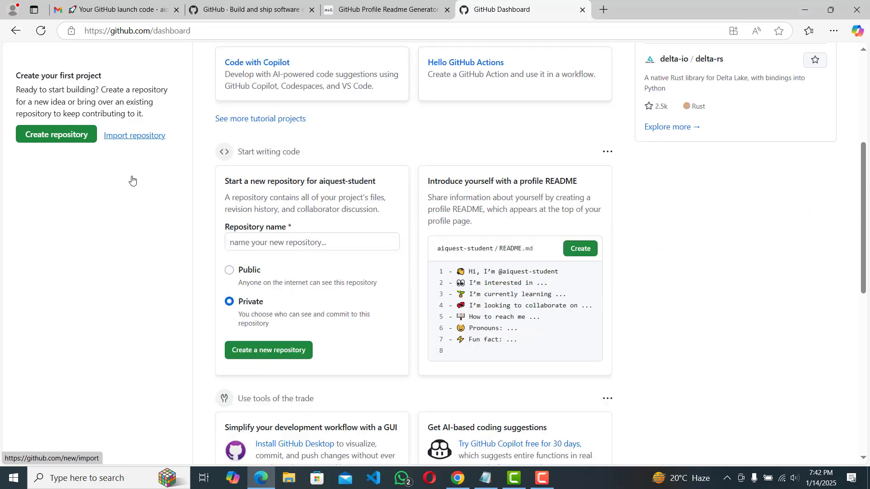
scroll(133, 181, "up", 5)
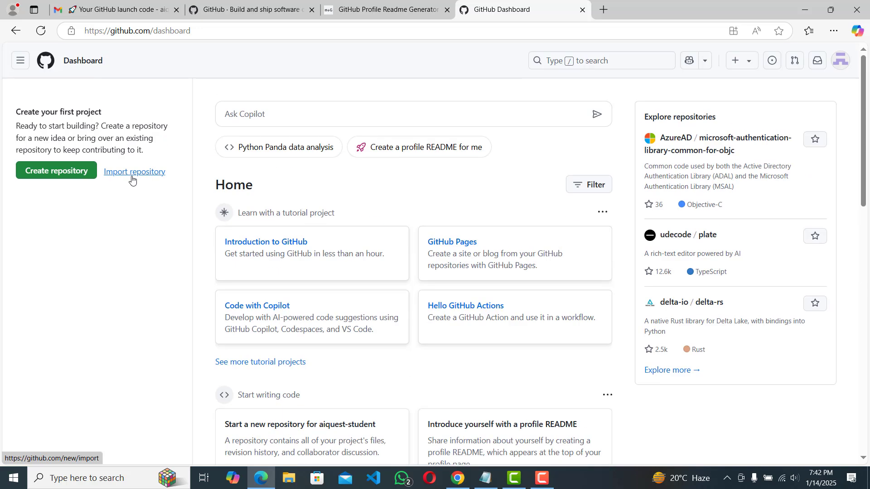
Copy the account's username from the account menu and open the profile page.
left_click(840, 63)
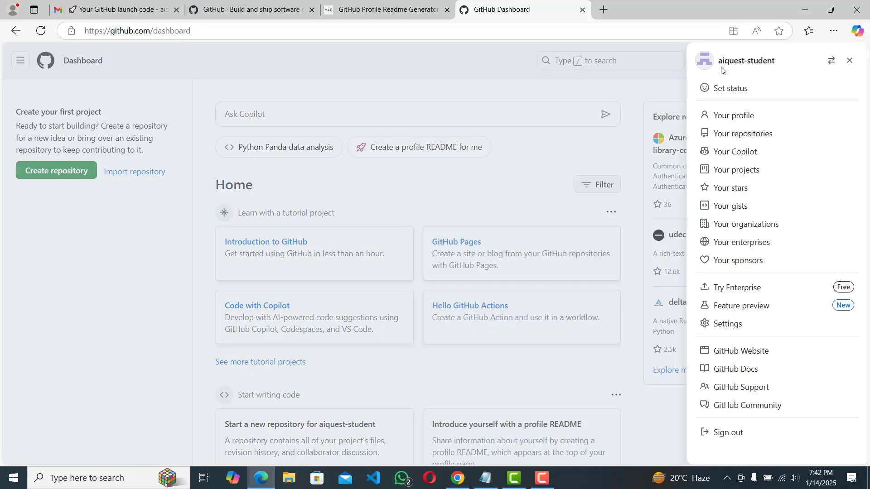
left_click_drag(721, 60, 783, 63)
key("ctrl+c")
left_click(735, 116)
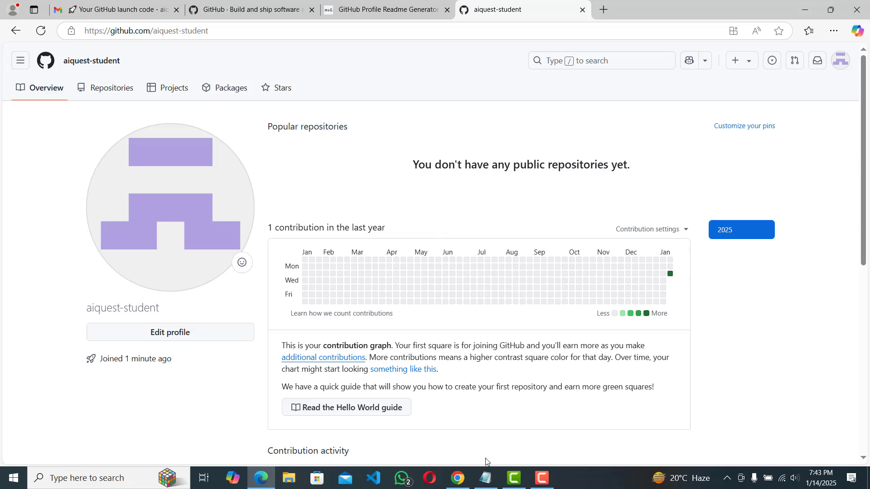
Switch to Chrome and examine the example GitHub profile's README introduction, social links, languages and tools, stats cards and popular repositories.
left_click(457, 478)
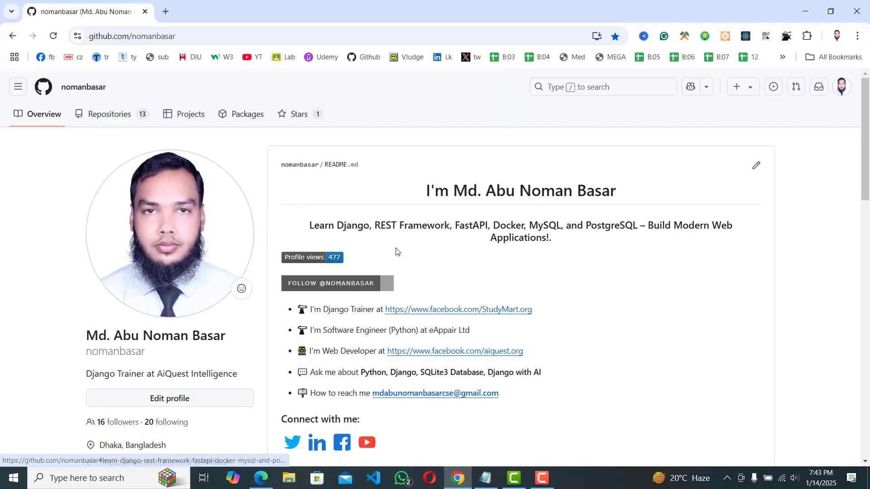
scroll(396, 253, "down", 1)
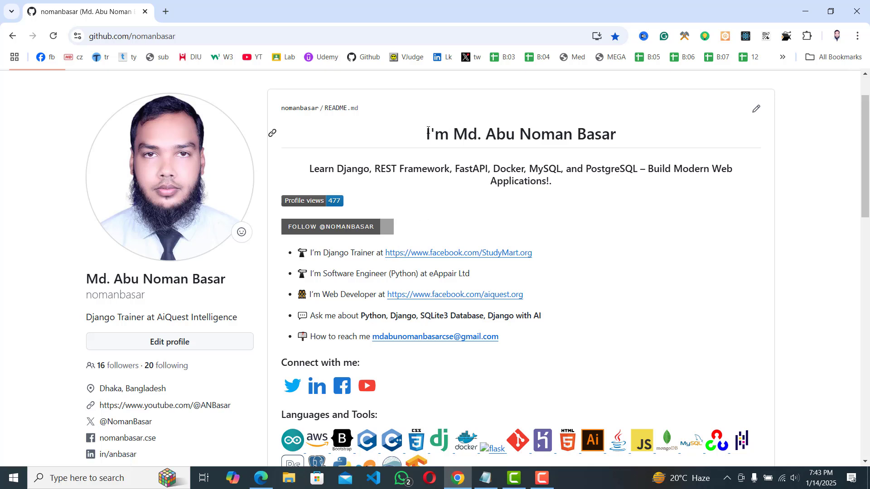
left_click_drag(427, 132, 624, 143)
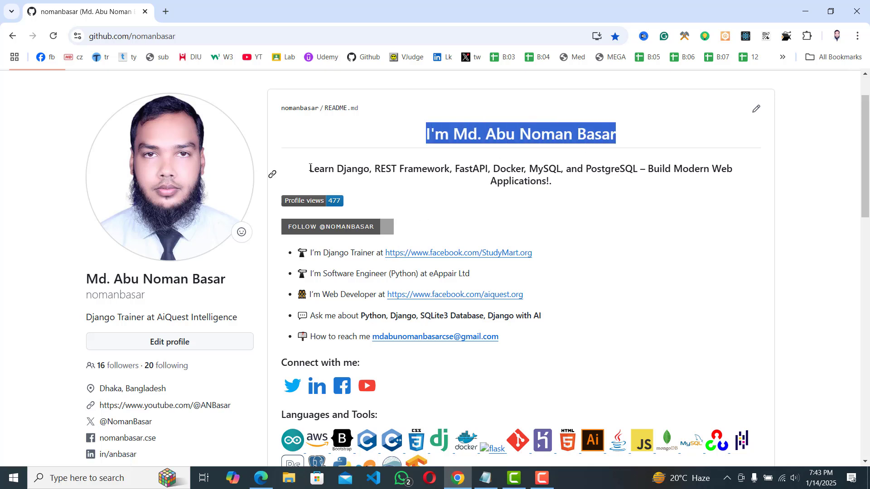
left_click_drag(309, 169, 622, 183)
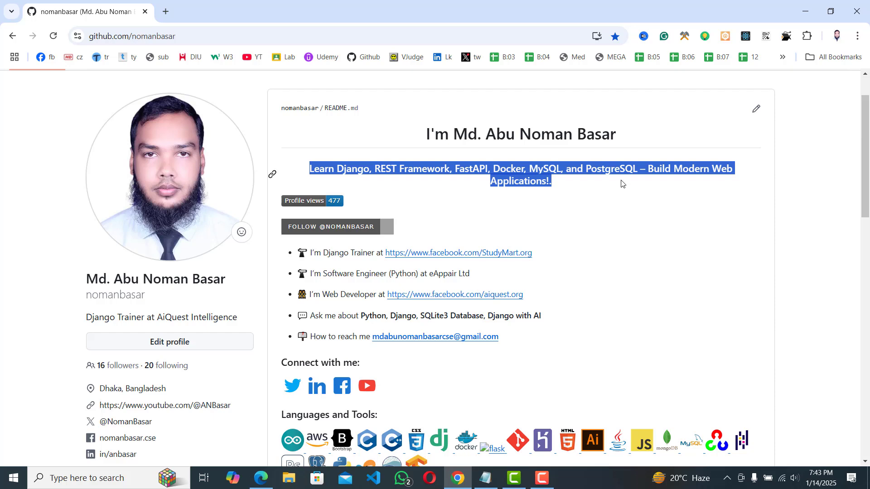
scroll(621, 183, "down", 3)
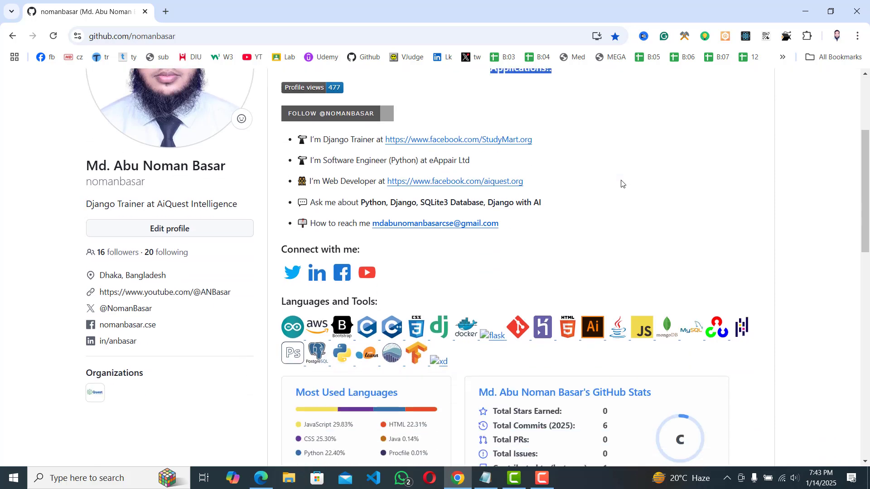
scroll(588, 231, "down", 3)
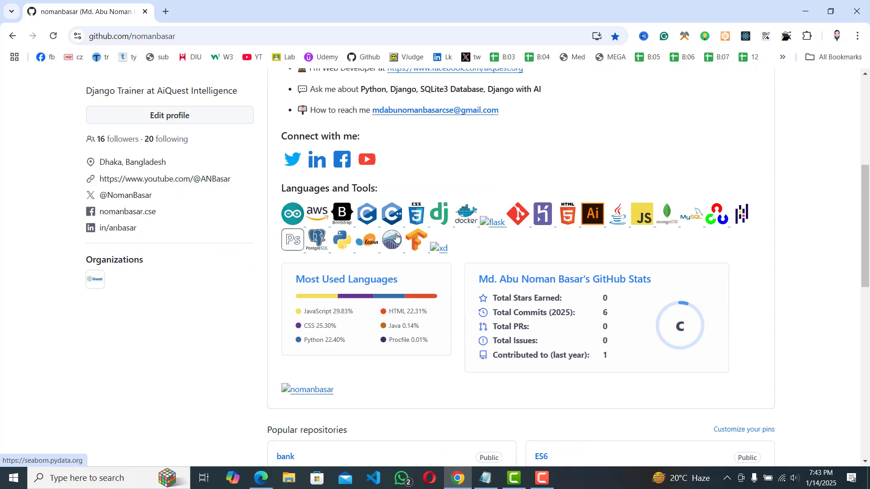
scroll(396, 237, "up", 1)
scroll(396, 237, "down", 1)
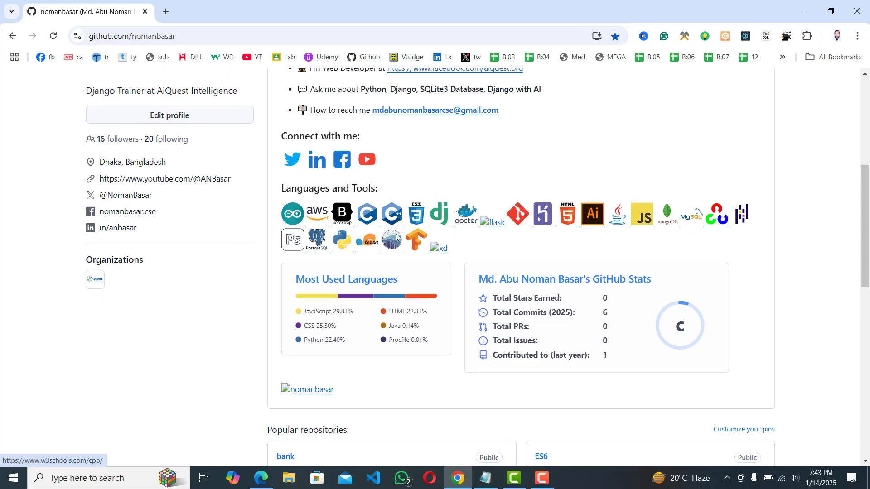
scroll(396, 237, "down", 5)
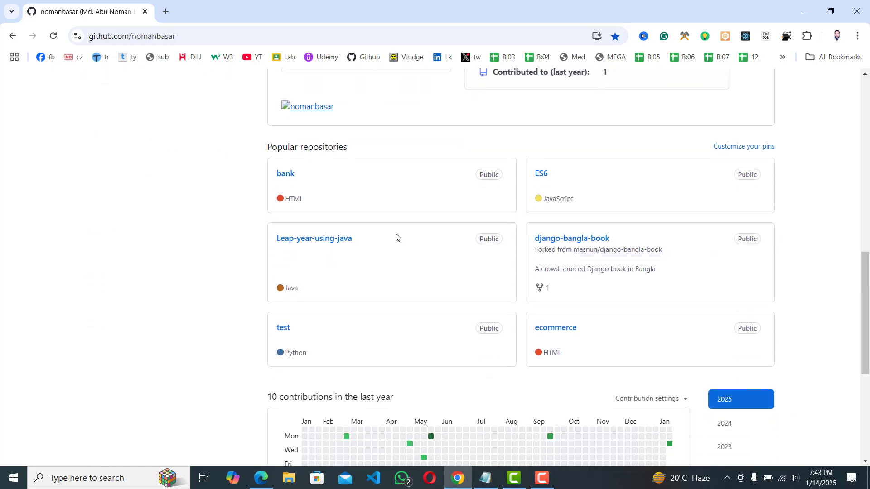
scroll(396, 237, "up", 8)
scroll(396, 237, "up", 1)
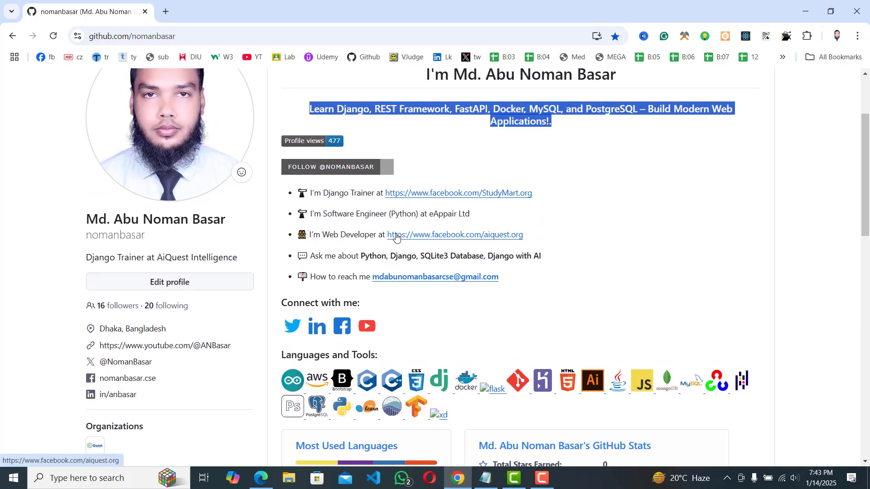
scroll(396, 236, "down", 2)
scroll(396, 236, "up", 4)
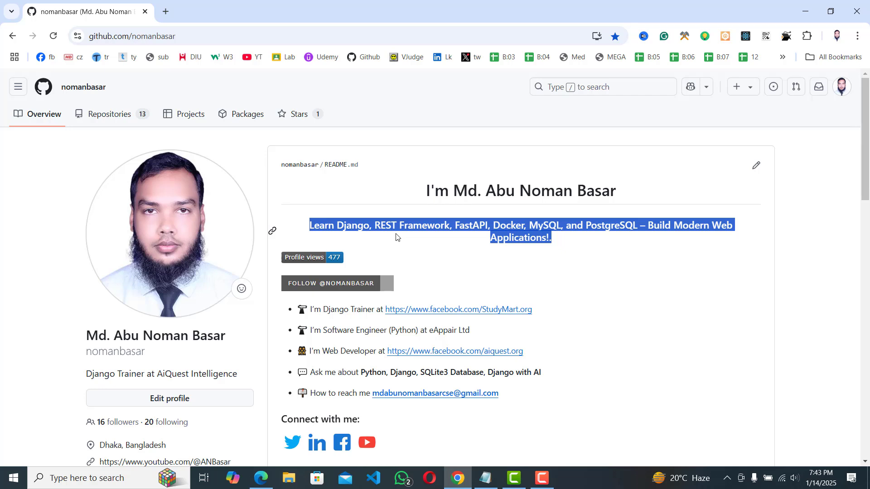
Switch back to Edge and start a new repository named aiquest-student, matching the account's username.
key("alt+Tab")
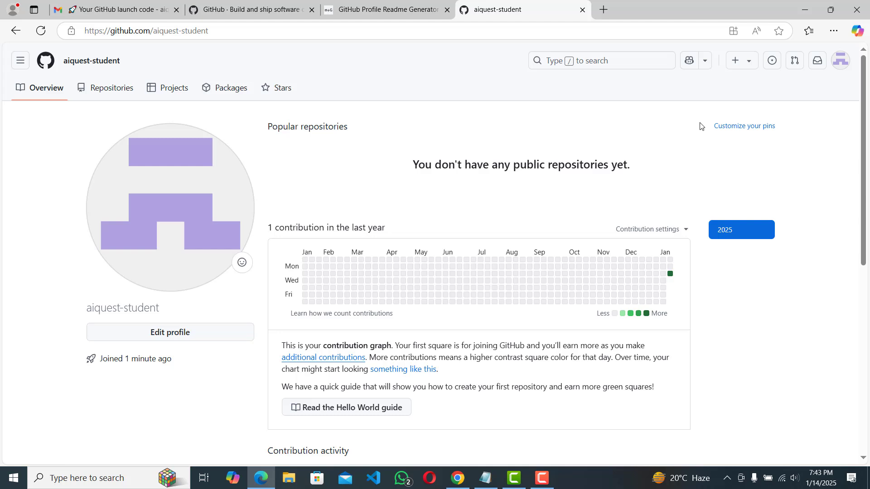
left_click(733, 64)
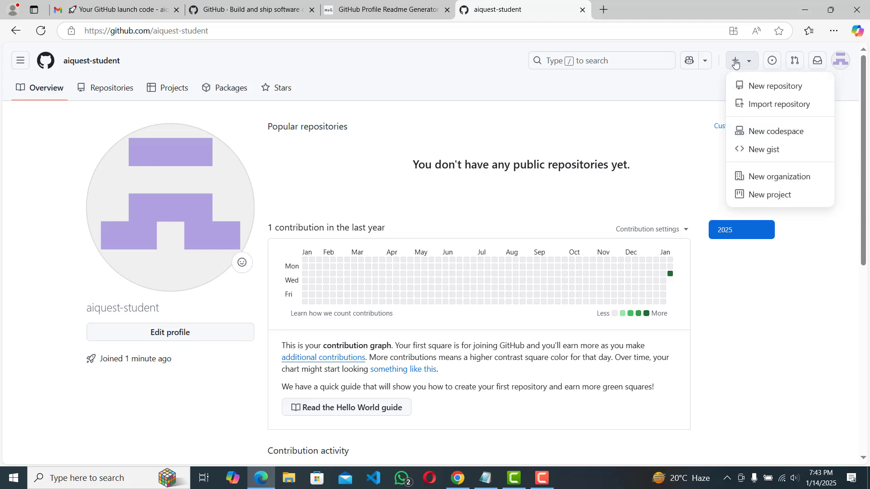
left_click(802, 91)
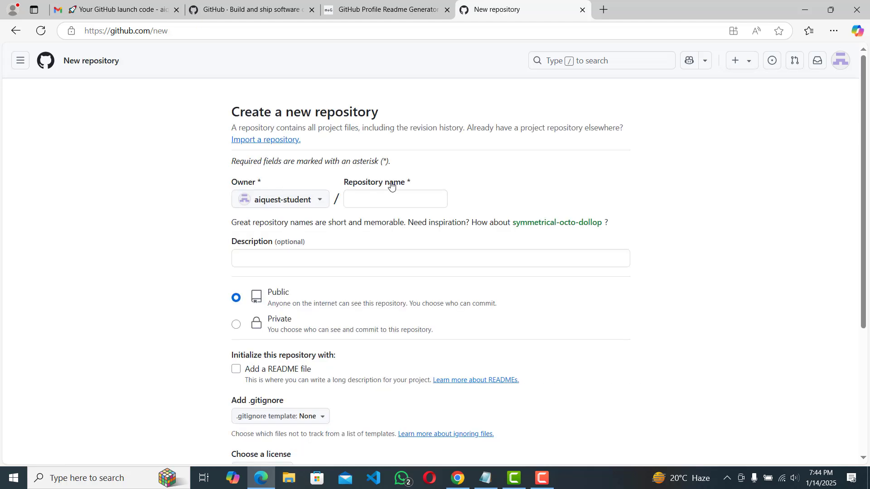
left_click(395, 194)
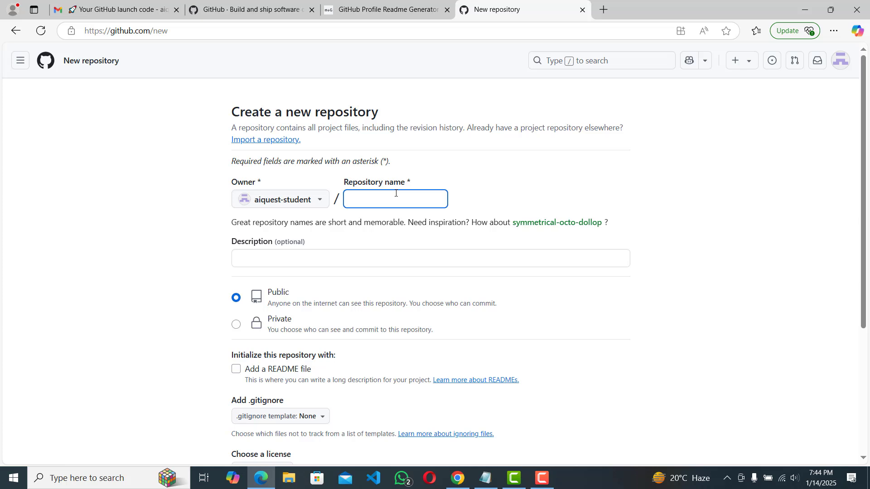
key("ctrl+v")
scroll(408, 149, "down", 4)
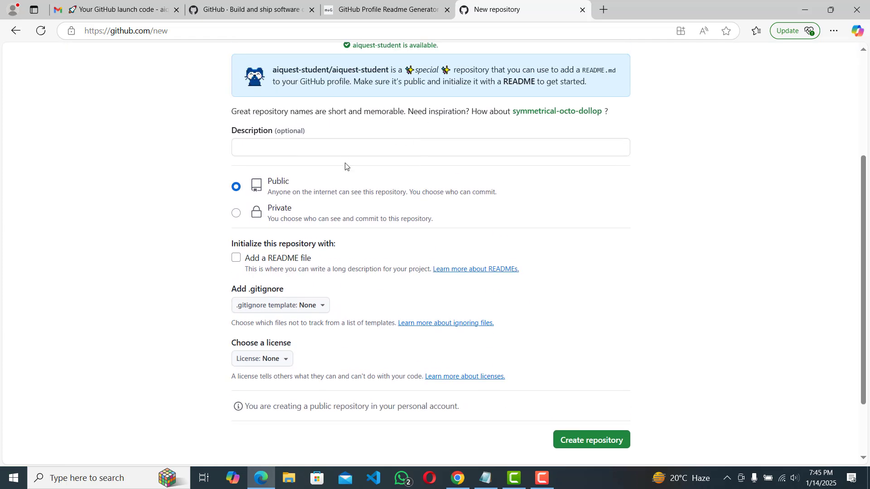
Keep the repository public with an empty description, initialize it with a README file, and create it.
left_click(341, 149)
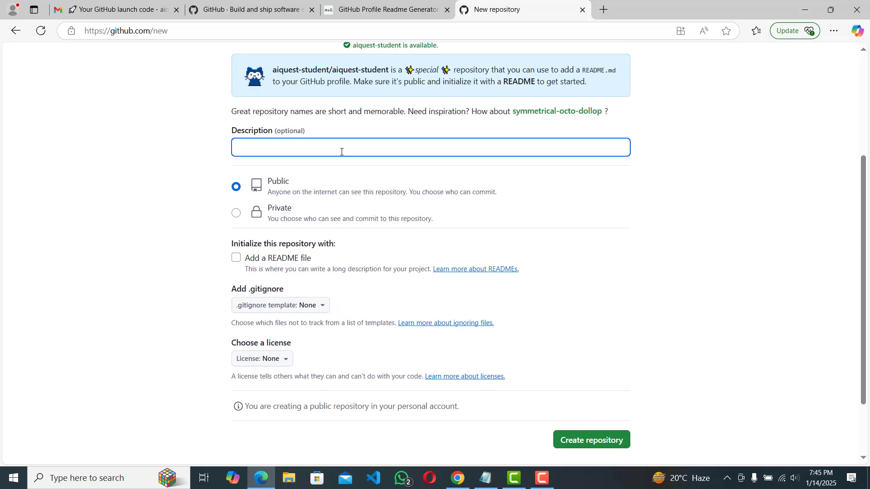
scroll(341, 151, "up", 3)
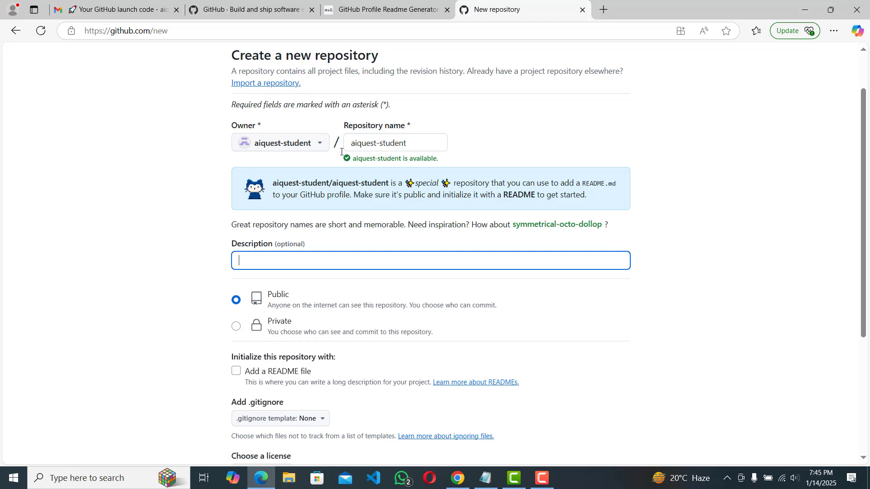
scroll(341, 152, "down", 1)
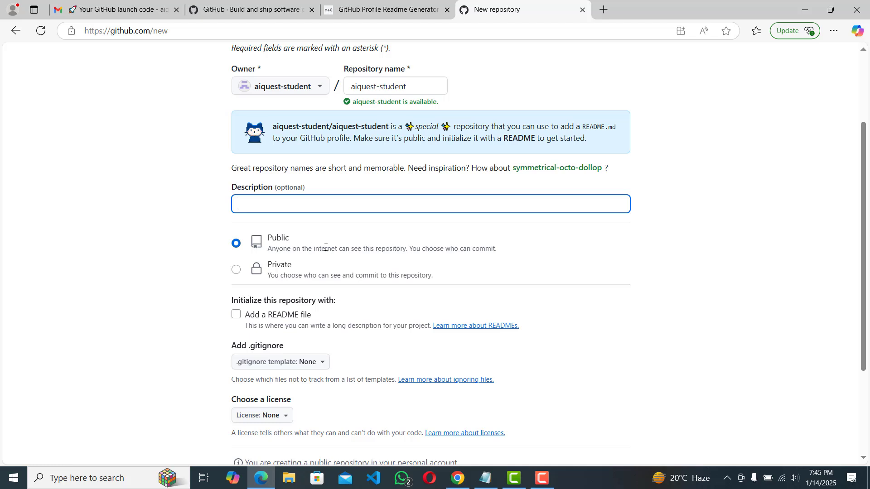
scroll(326, 244, "down", 1)
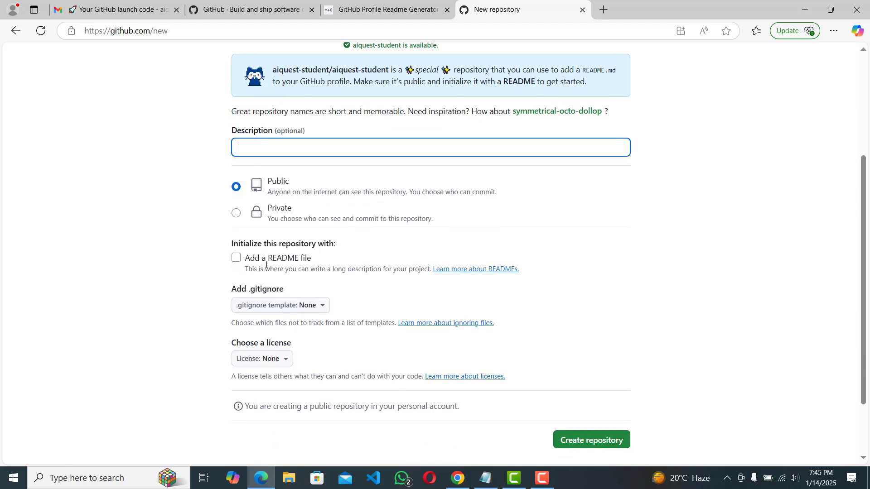
left_click(236, 258)
scroll(442, 230, "down", 2)
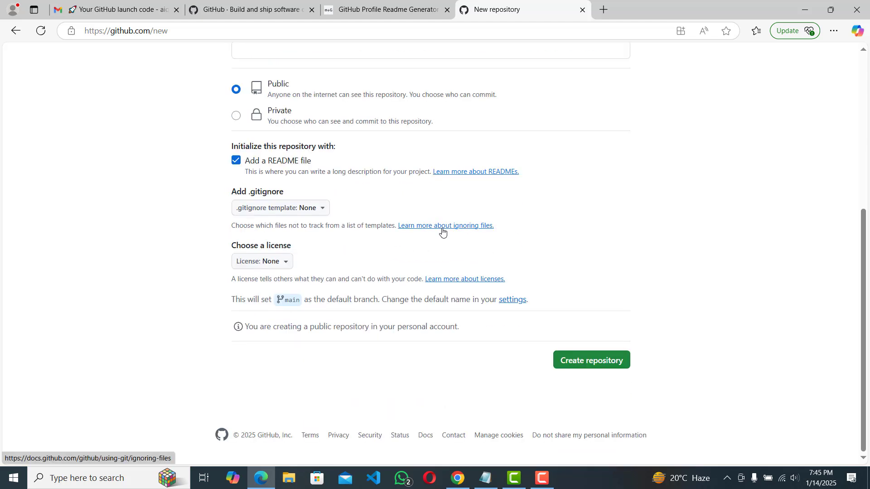
scroll(365, 205, "up", 6)
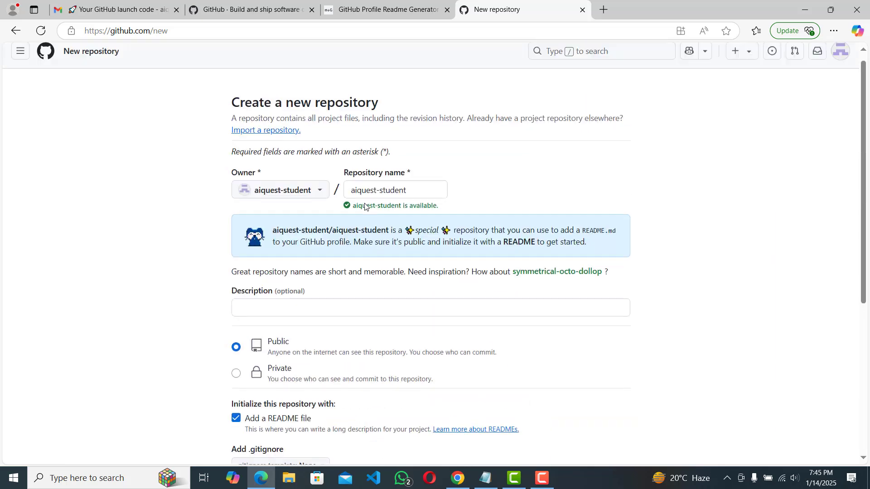
scroll(364, 203, "down", 6)
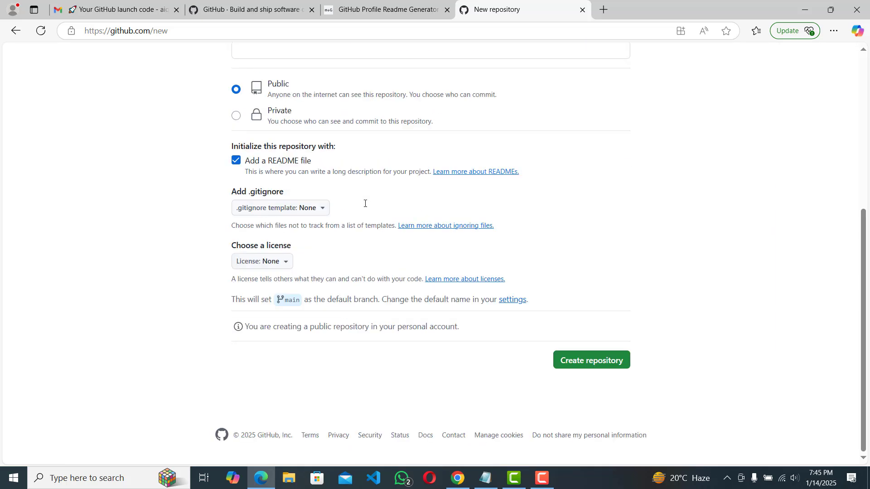
left_click(613, 363)
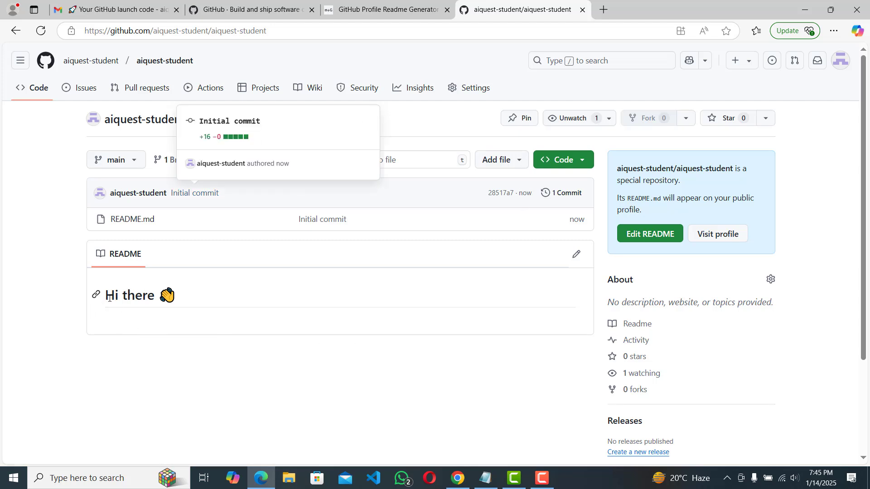
Open the new repository's README.md for editing and look over its starter template.
left_click(578, 257)
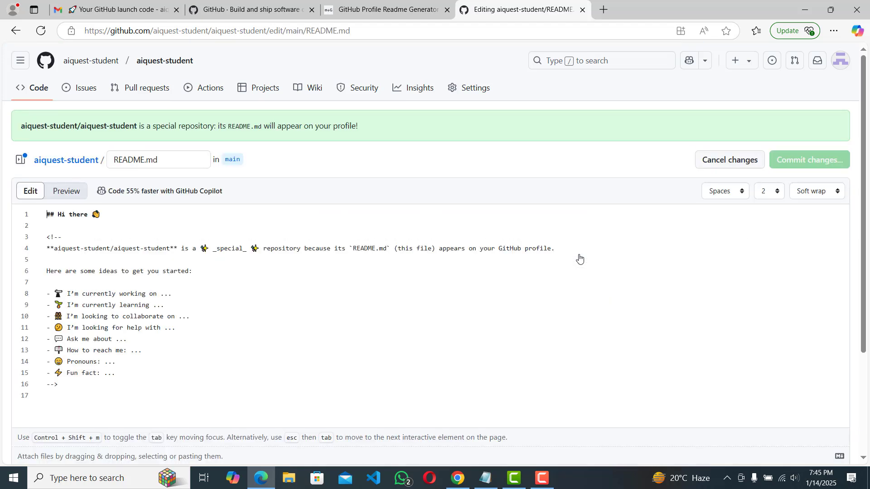
scroll(109, 271, "down", 1)
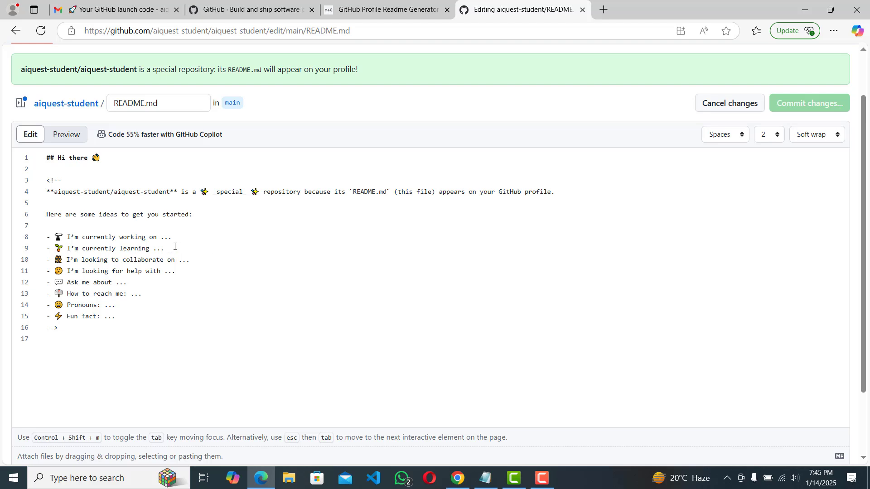
Bring up the GitHub Profile README Generator and compare its form with the example profile in Chrome.
key("ctrl+shift+Tab")
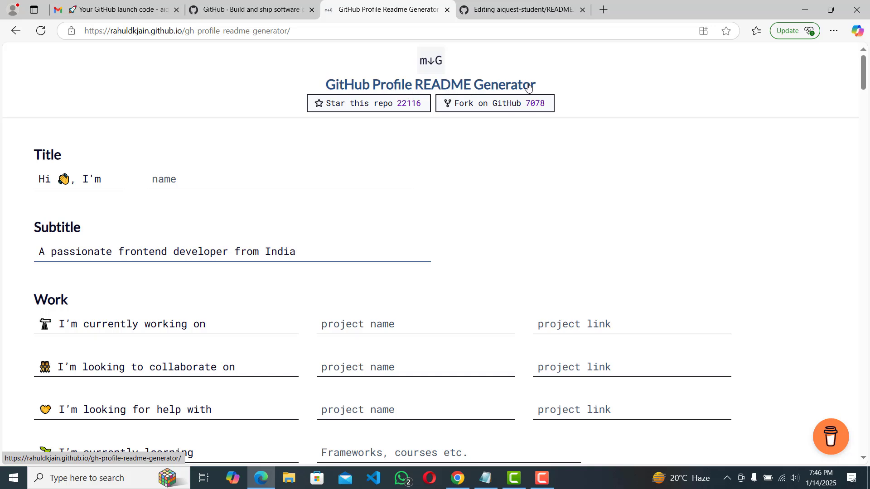
left_click(457, 478)
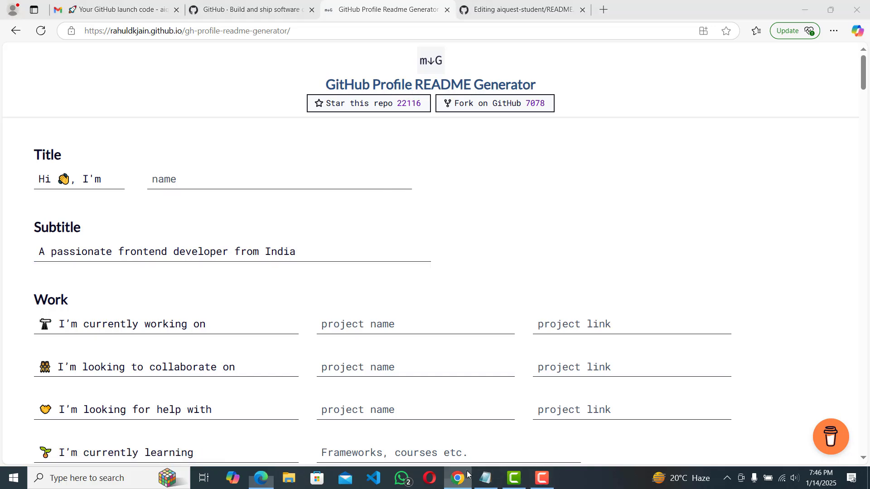
scroll(368, 241, "down", 6)
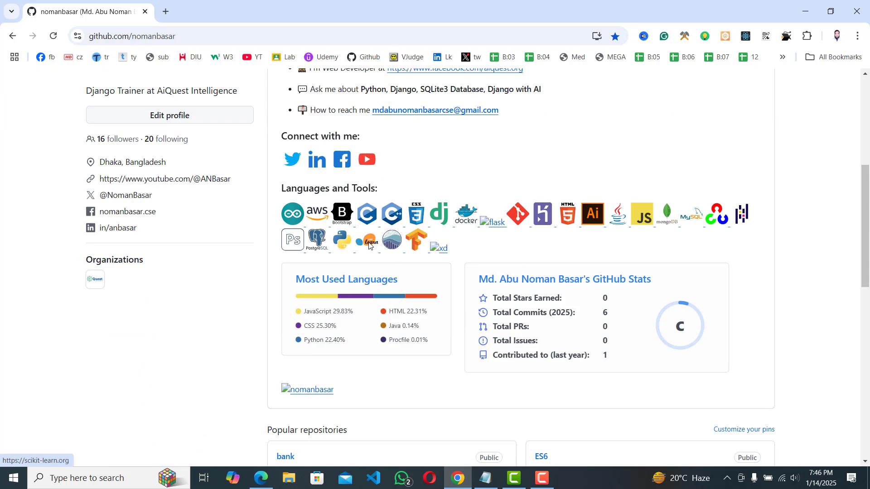
left_click(805, 11)
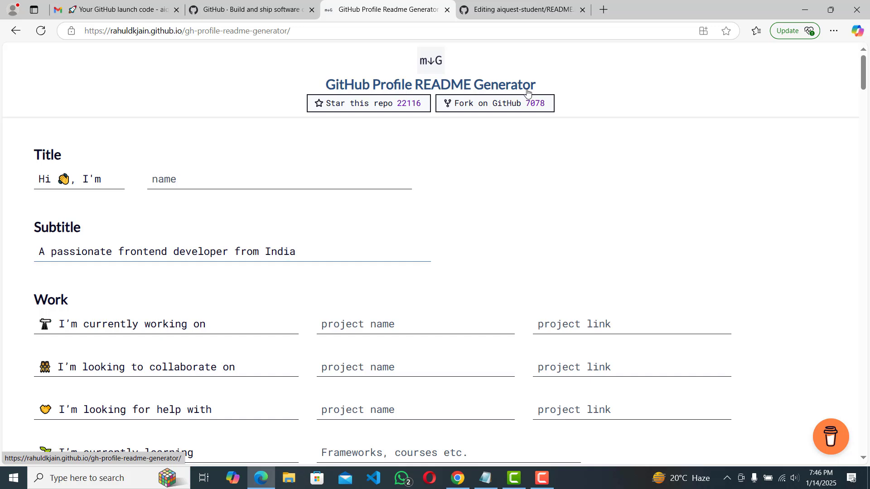
left_click(310, 31)
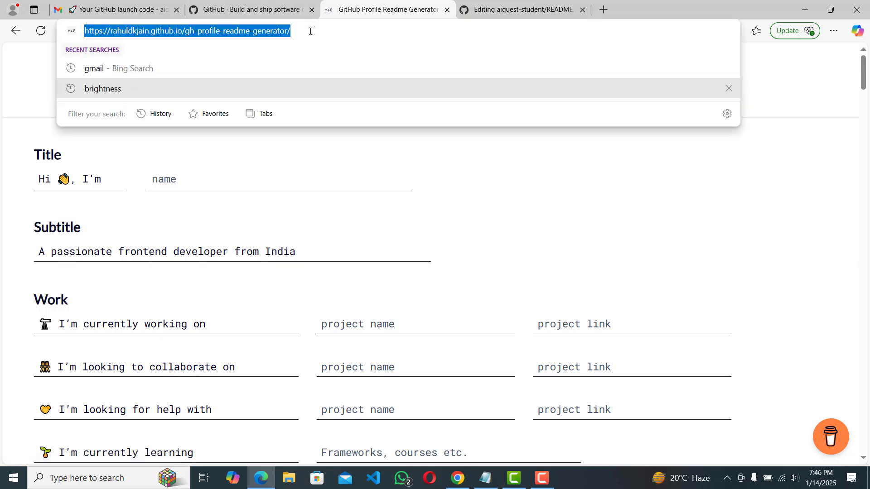
left_click(195, 161)
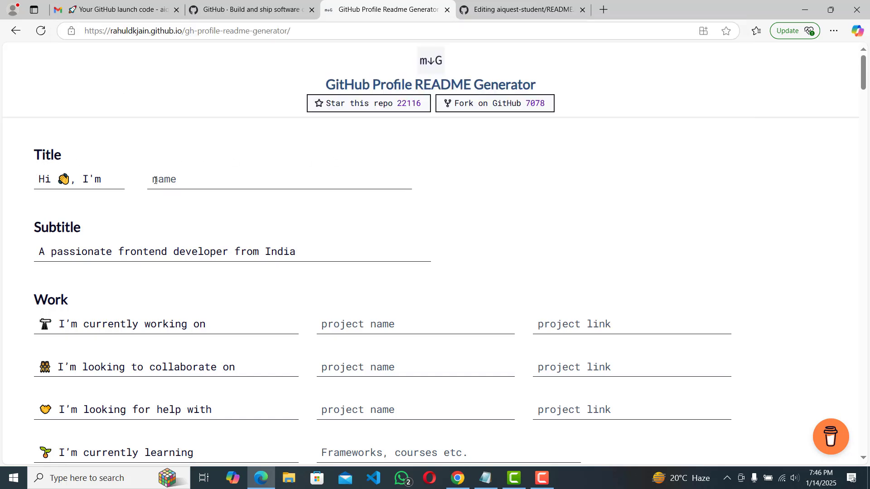
Check the example profile's heading in Chrome and enter aiQuest as the title name in the README generator.
left_click(467, 481)
scroll(419, 181, "up", 6)
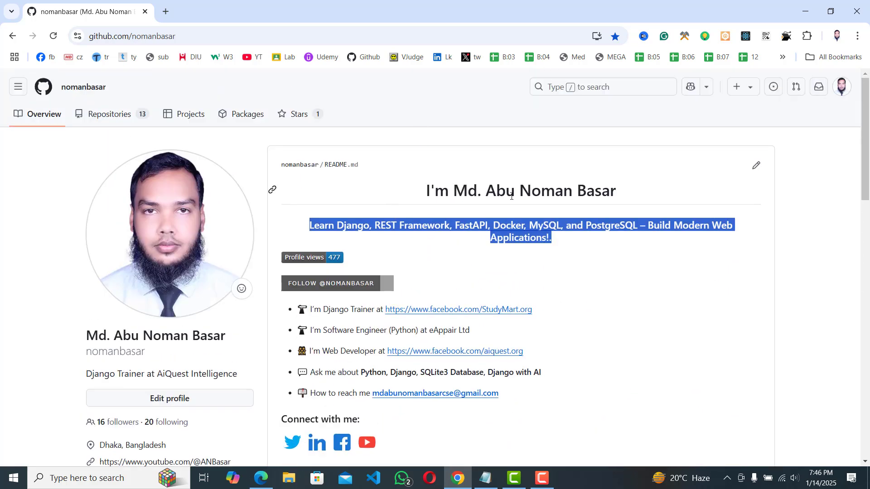
left_click_drag(620, 198, 413, 194)
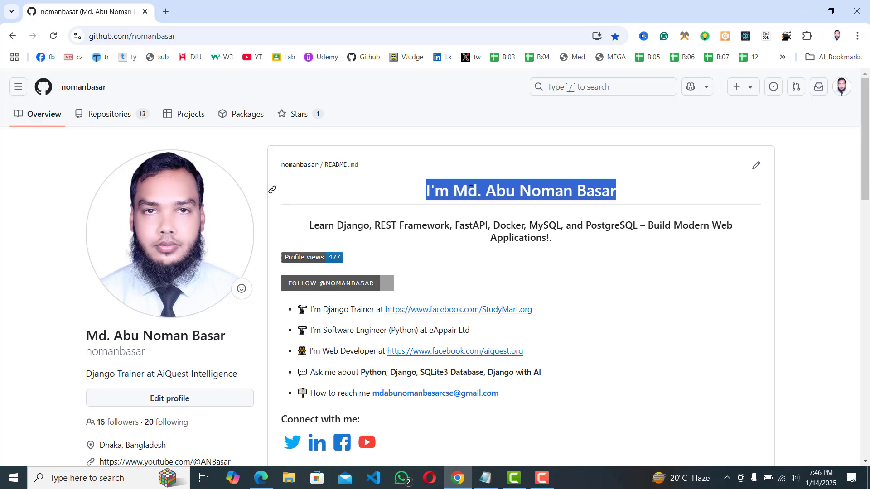
key("alt+Tab")
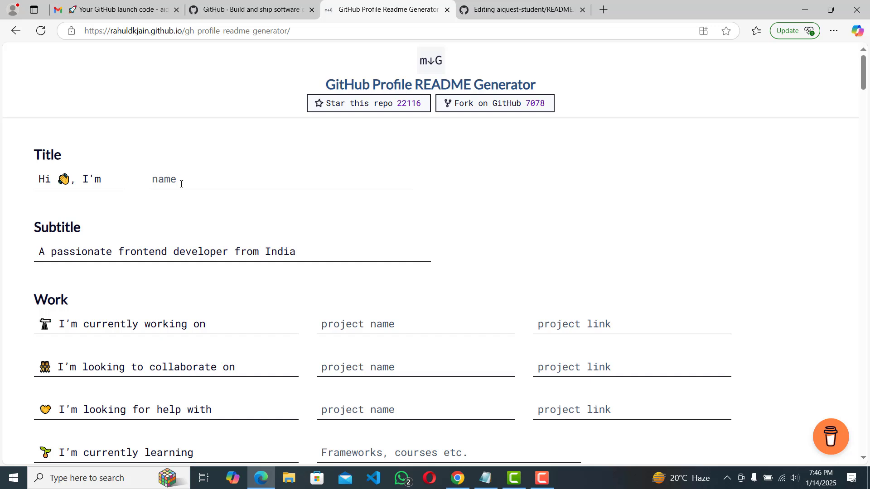
left_click(188, 183)
type("aiQuest")
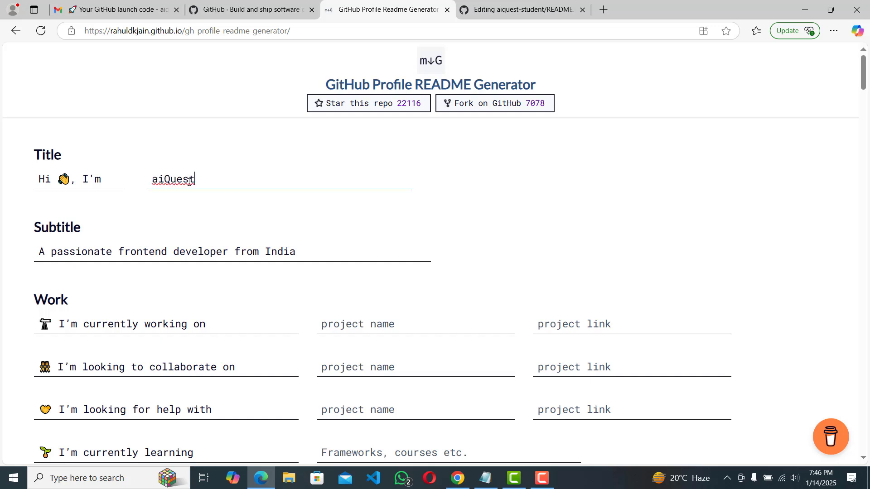
Replace the default subtitle with "You can learn GitHub from here.".
left_click(310, 252)
left_click_drag(311, 252, 16, 252)
type("Y")
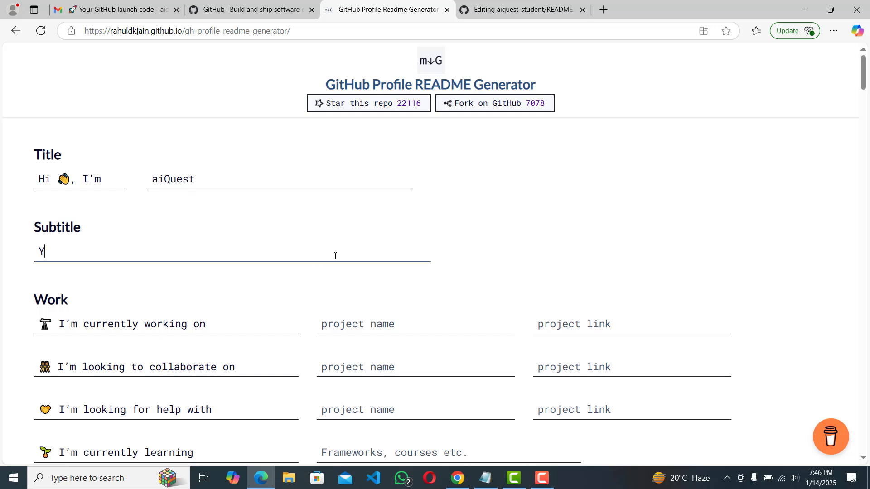
type("ou can learn G")
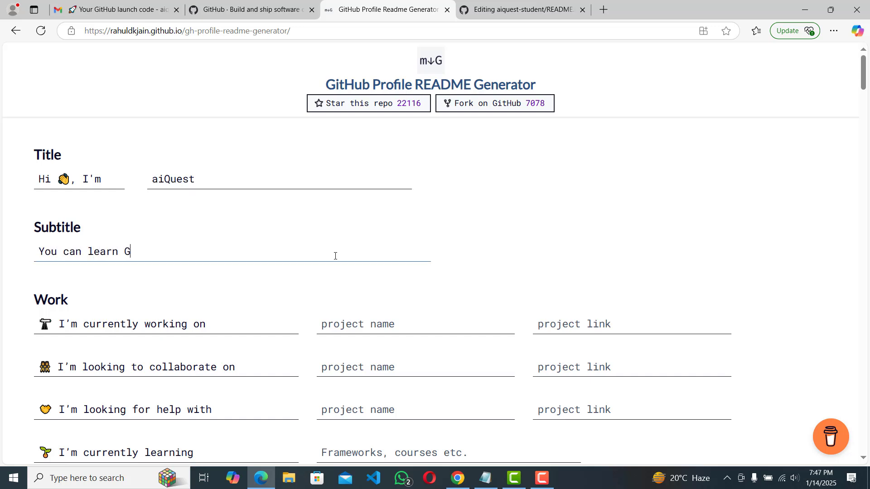
type("itHub from here")
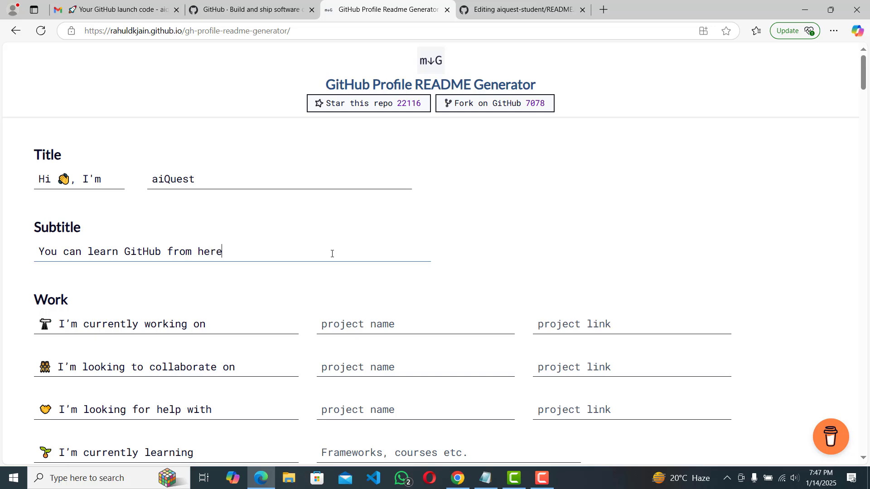
type(".")
Switch to Chrome to examine the tagline below the example profile's heading, and return to the README generator.
left_click(457, 478)
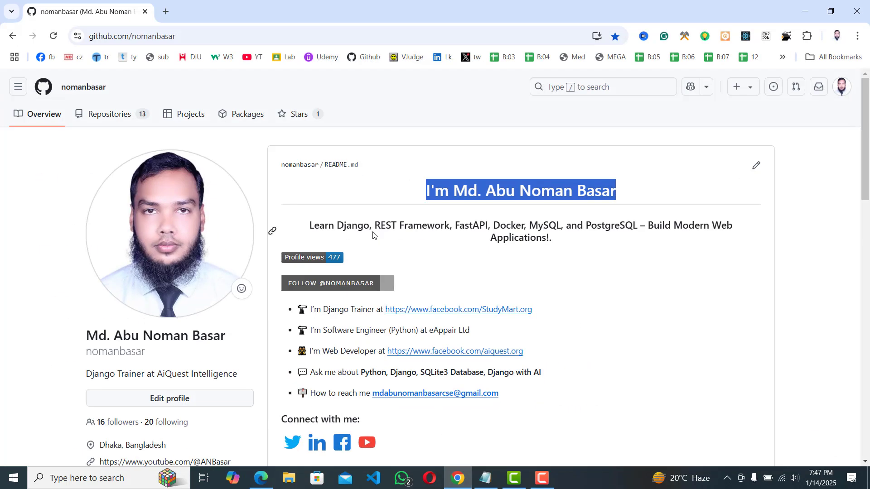
left_click(372, 232)
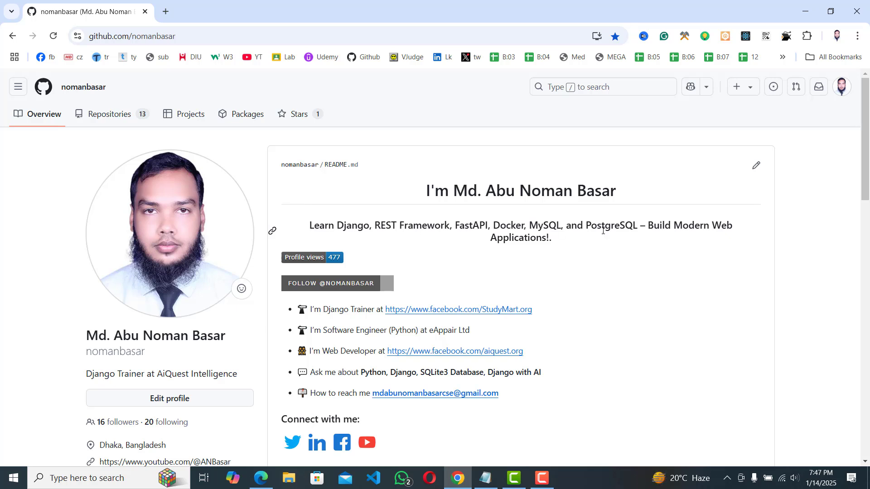
left_click_drag(565, 243, 309, 228)
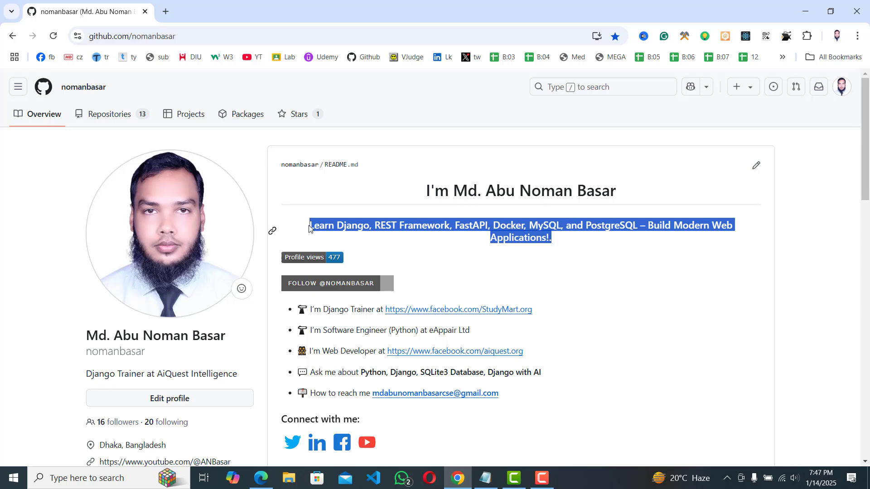
left_click(805, 12)
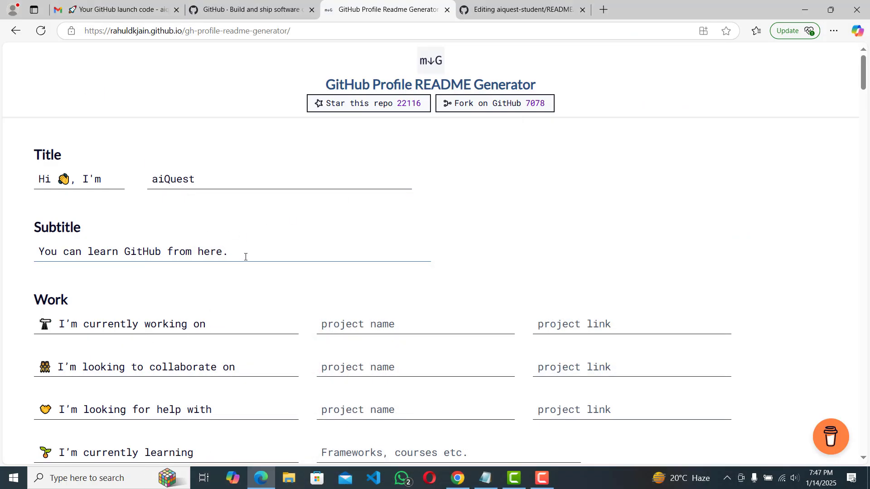
Review the Work section's fields for current projects, collaboration, help and current learning.
scroll(246, 257, "down", 3)
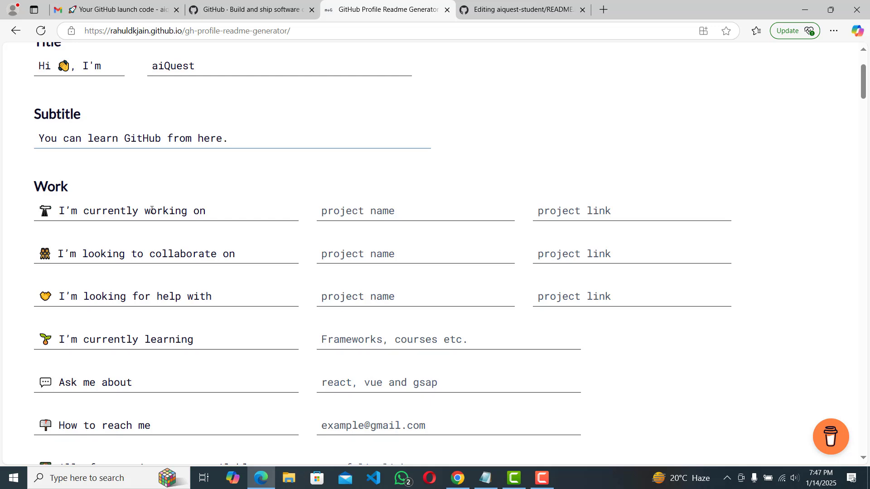
left_click(378, 214)
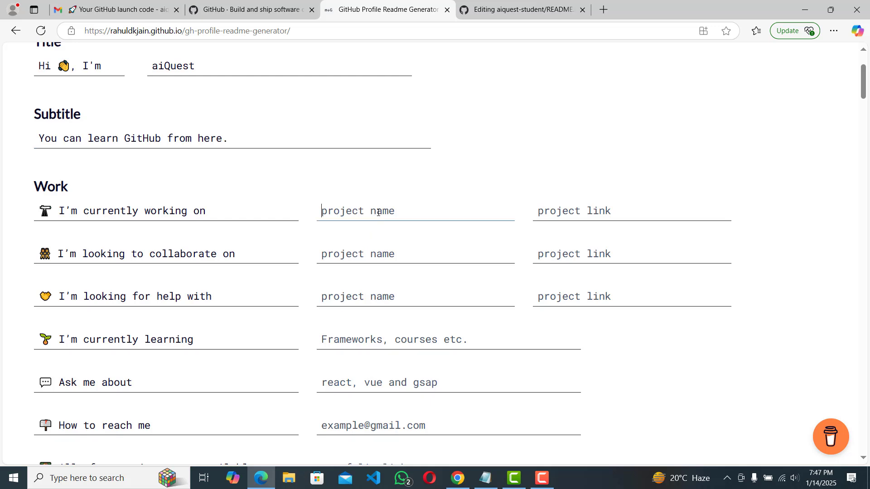
left_click(595, 206)
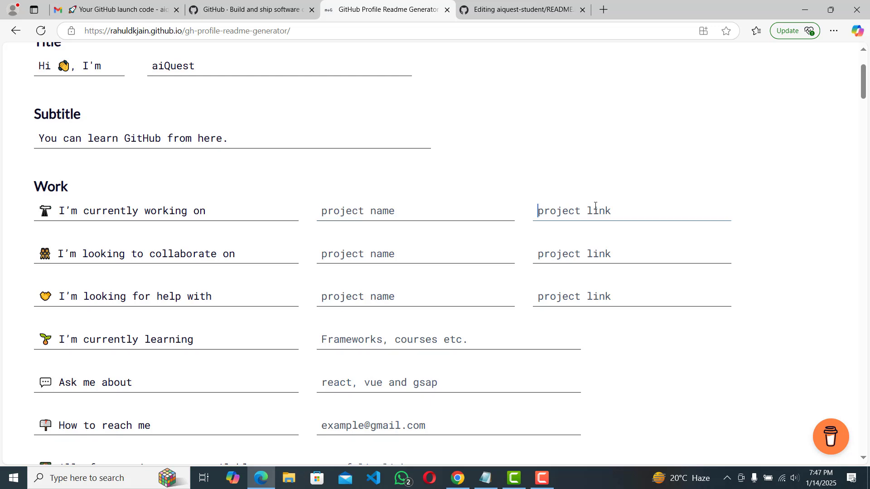
left_click(354, 254)
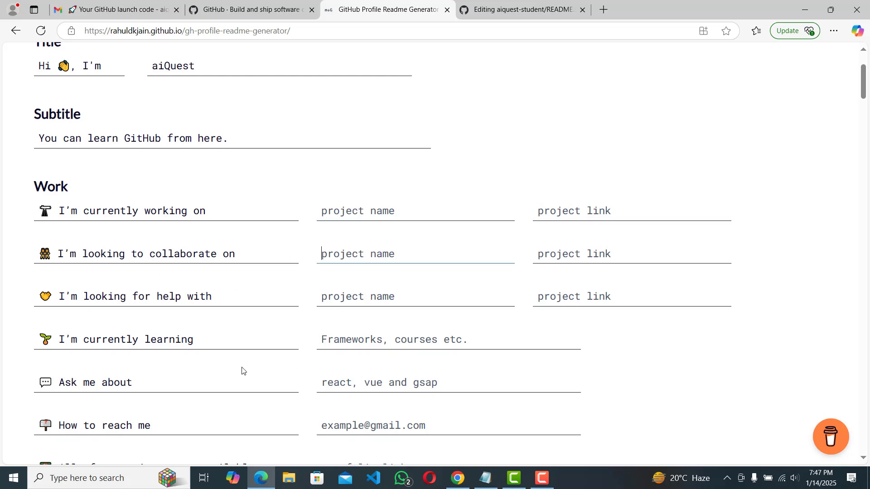
scroll(186, 340, "down", 1)
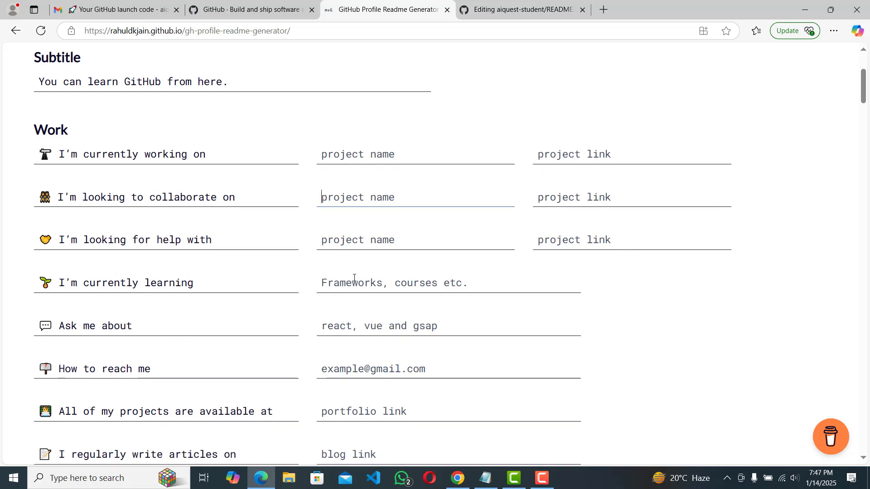
left_click(354, 278)
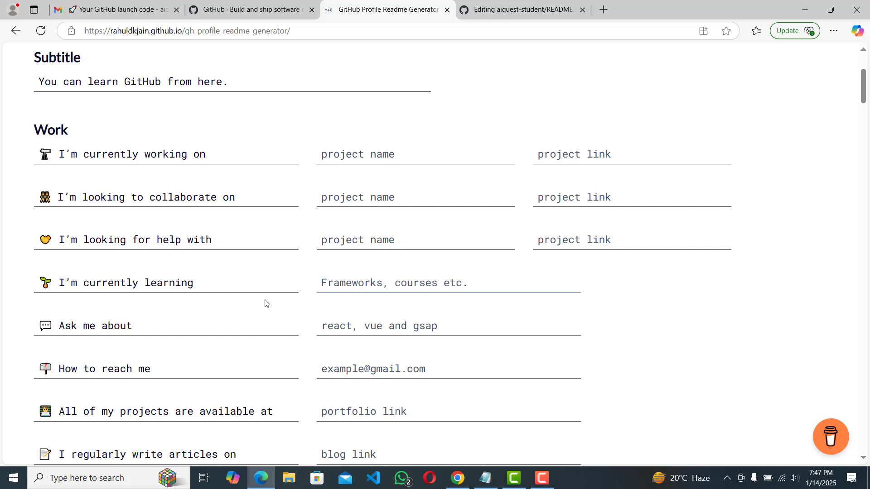
left_click(384, 155)
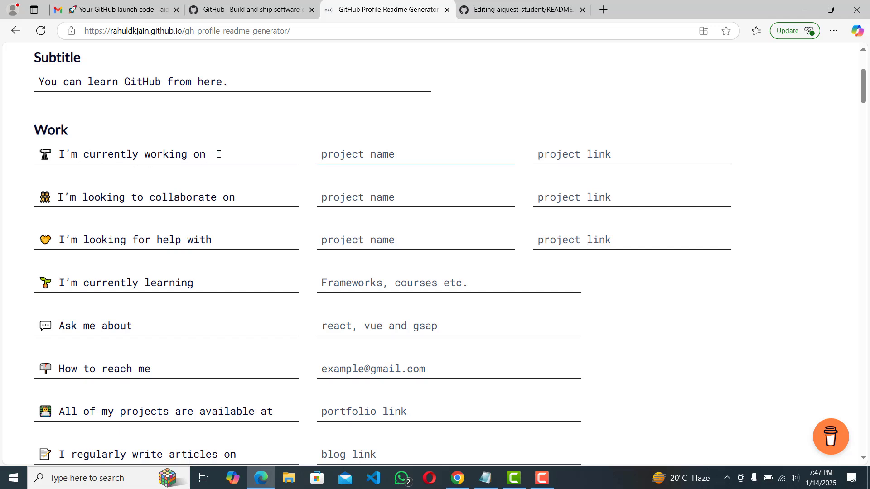
type("Django")
left_click(605, 152)
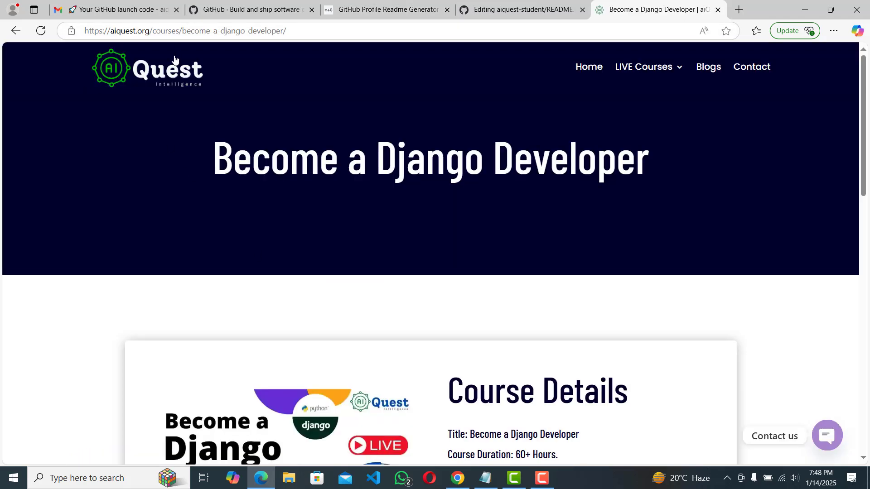
left_click(307, 36)
scroll(305, 189, "down", 5)
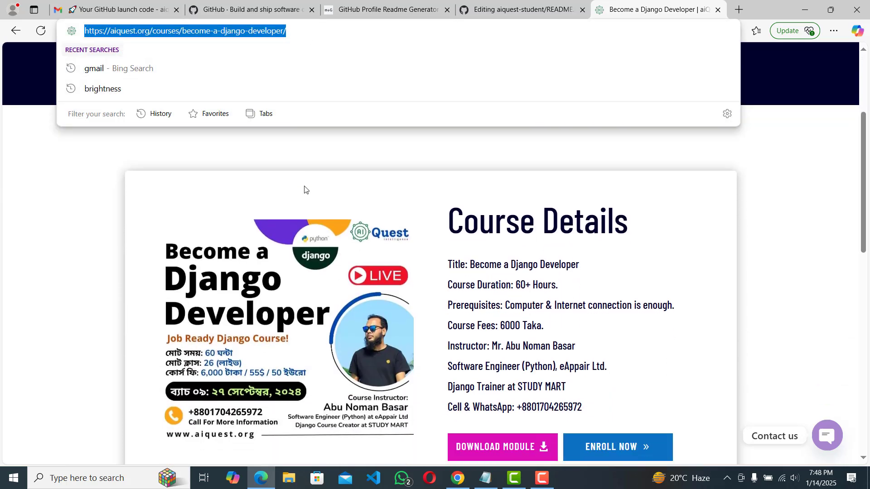
scroll(304, 190, "down", 6)
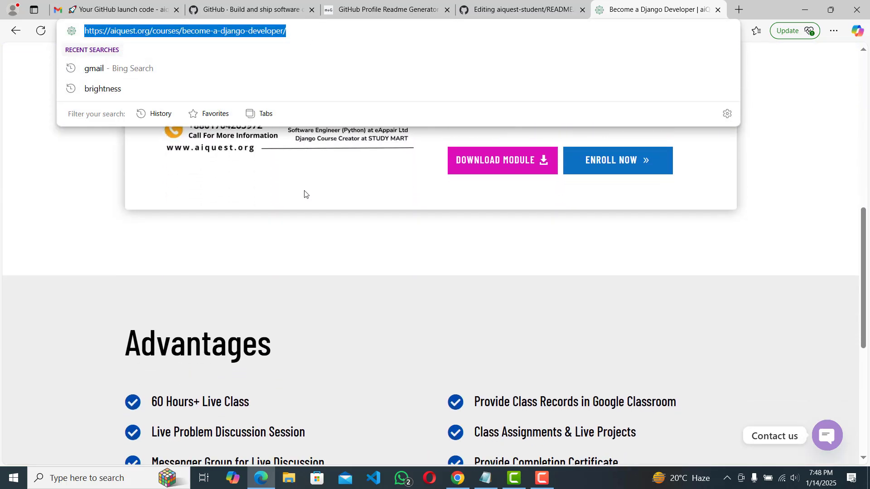
scroll(304, 194, "down", 5)
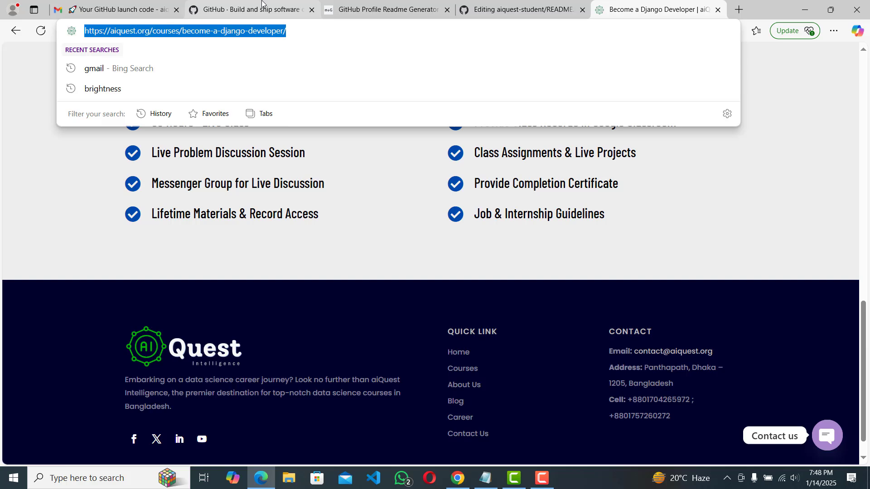
left_click(270, 15)
key("ctrl+Tab")
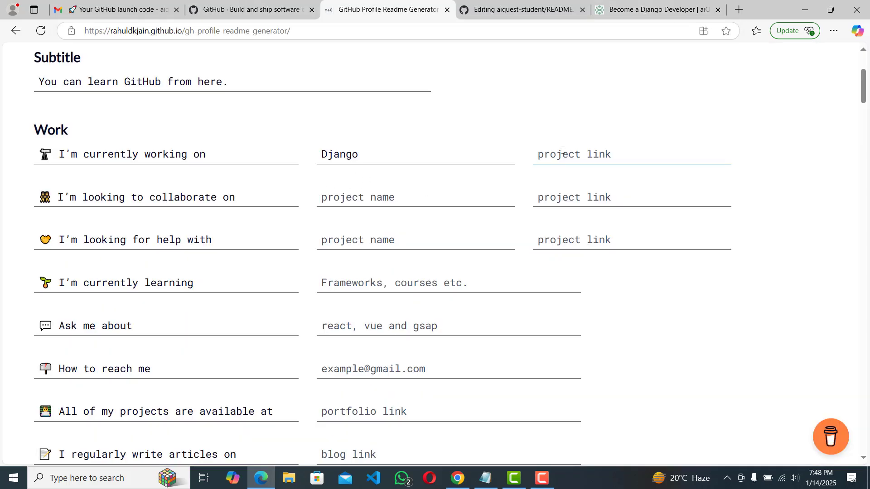
key("ctrl+v")
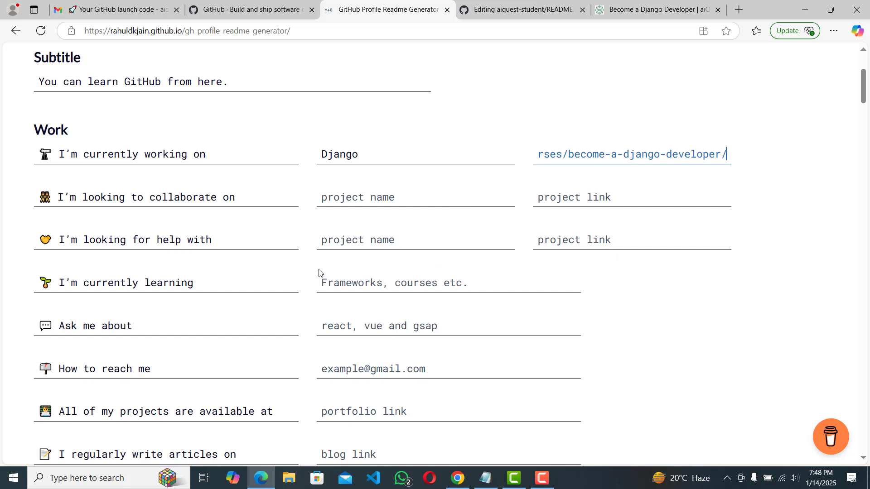
Enter FastAPI as what is currently being learned.
left_click(359, 282)
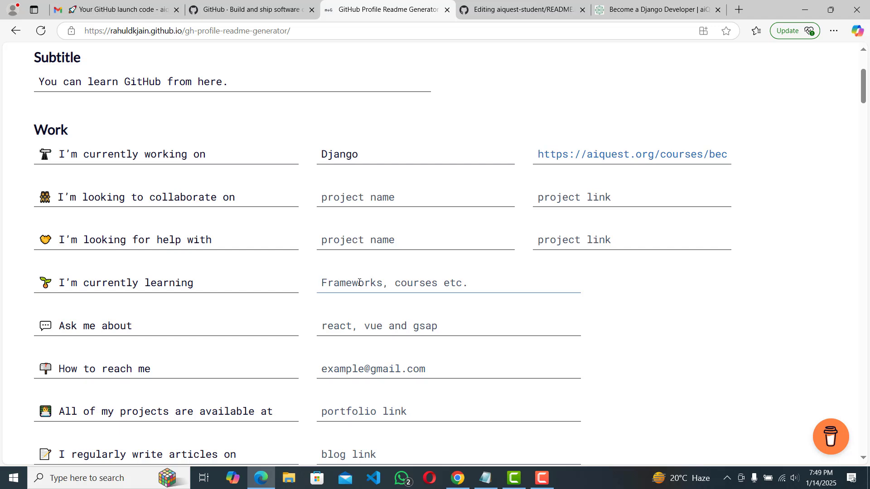
type("Fast")
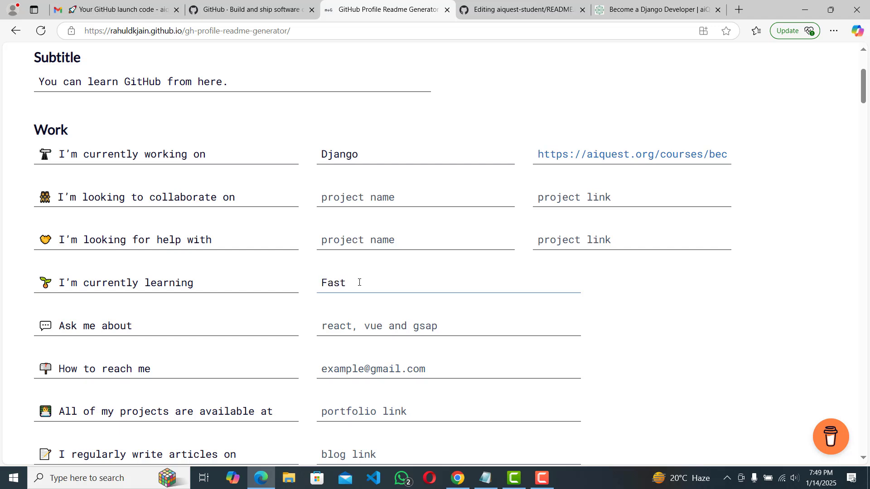
type("API")
Fill in the How to reach me entry with the contact e-mail address from the clipboard history.
scroll(102, 307, "down", 1)
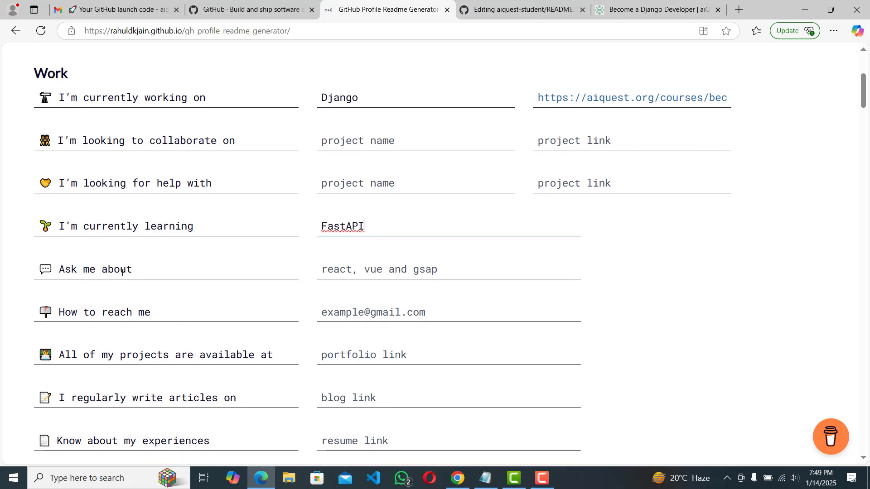
left_click(332, 264)
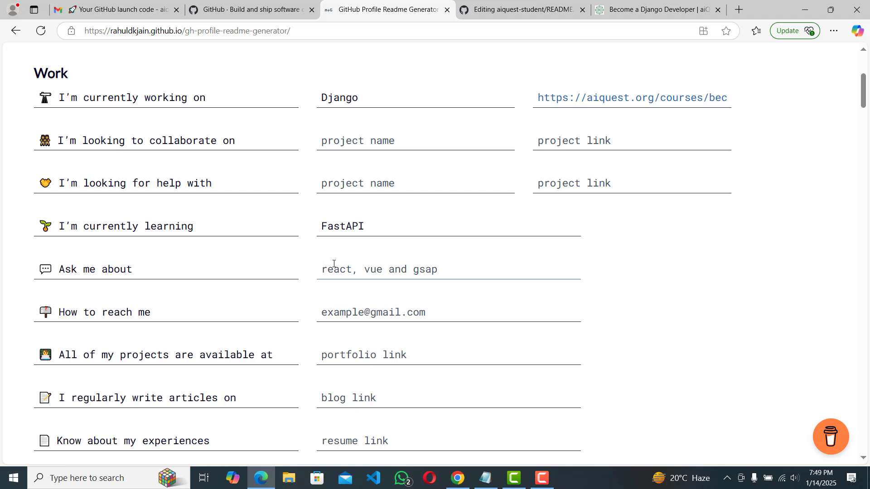
scroll(120, 270, "down", 1)
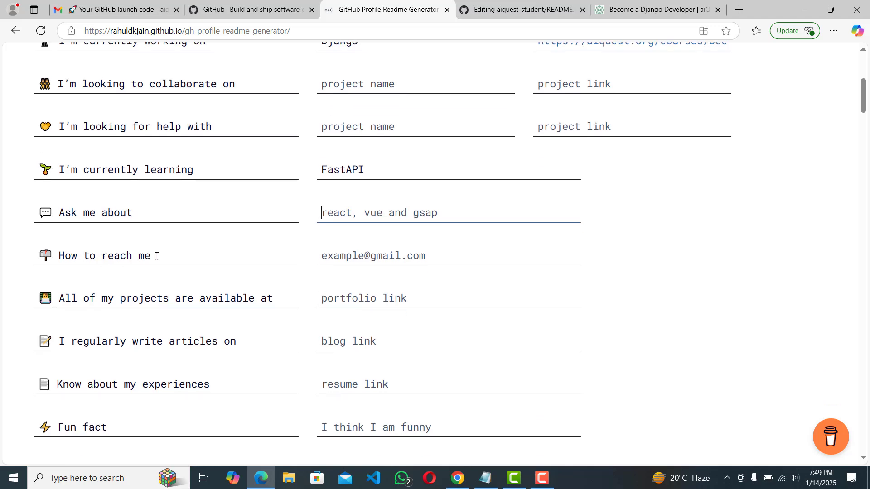
left_click(350, 257)
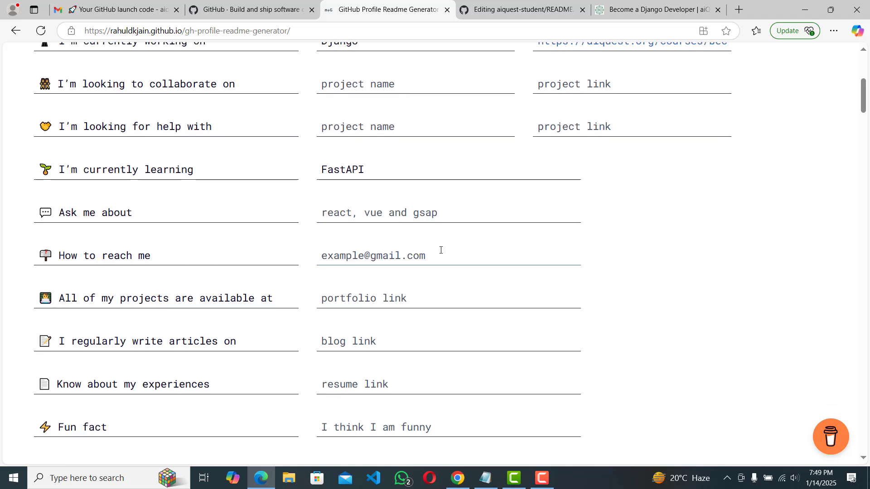
key("super+v")
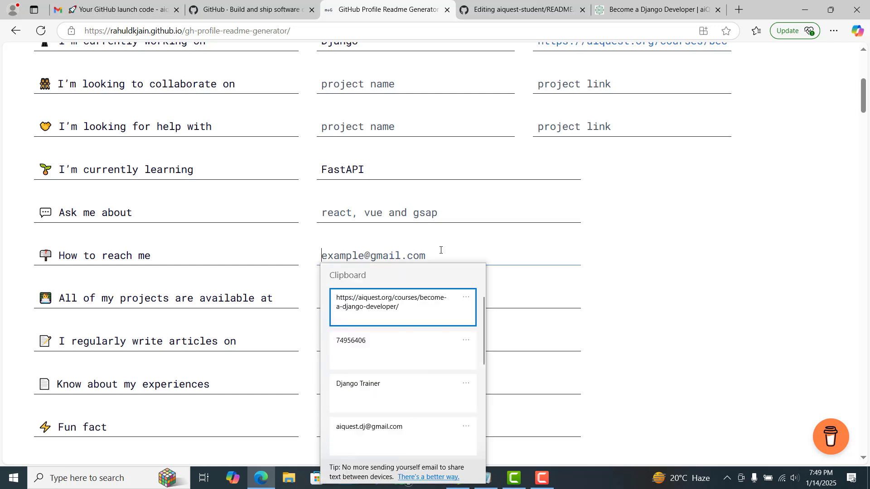
left_click(382, 428)
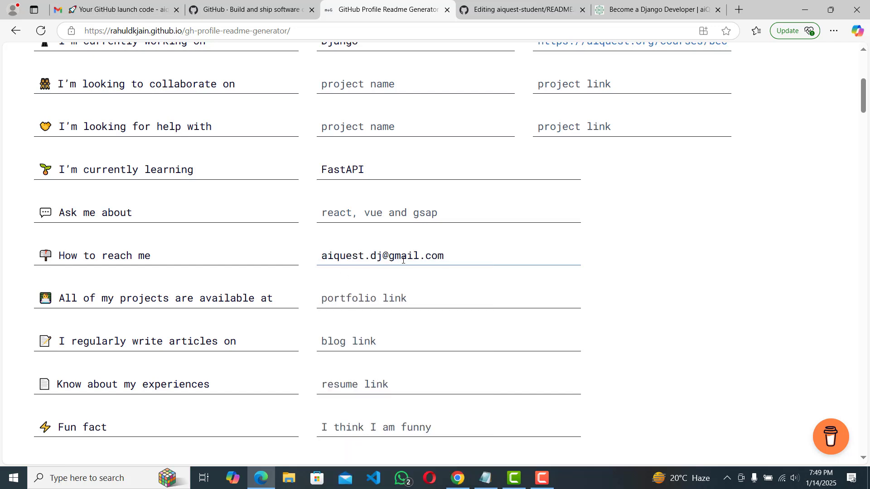
Review the portfolio, blog, resume and fun fact entries of the Work section.
scroll(449, 280, "down", 1)
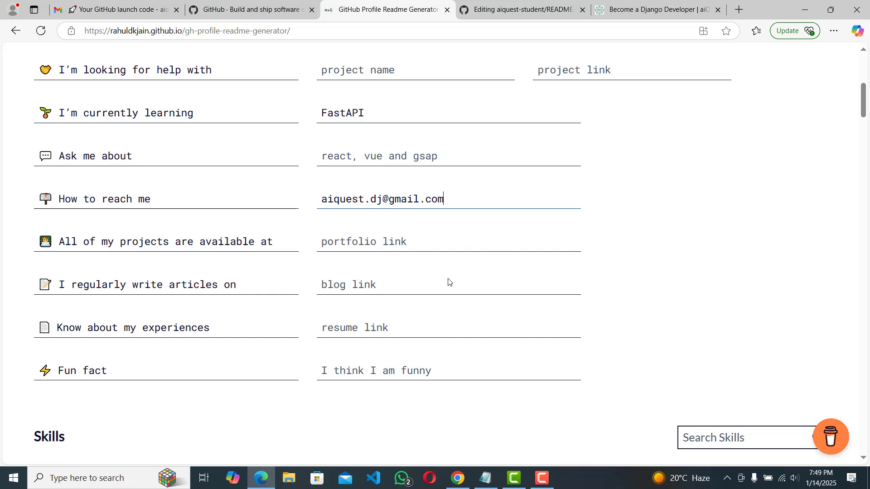
left_click(361, 242)
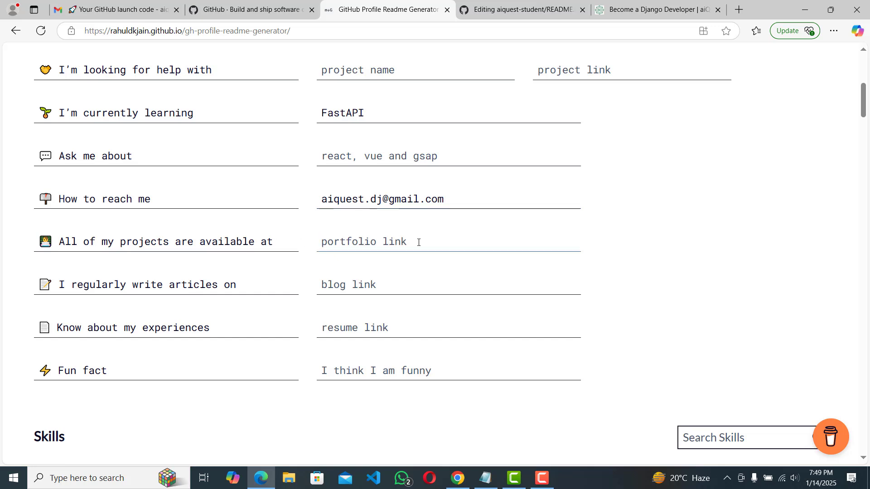
left_click(373, 283)
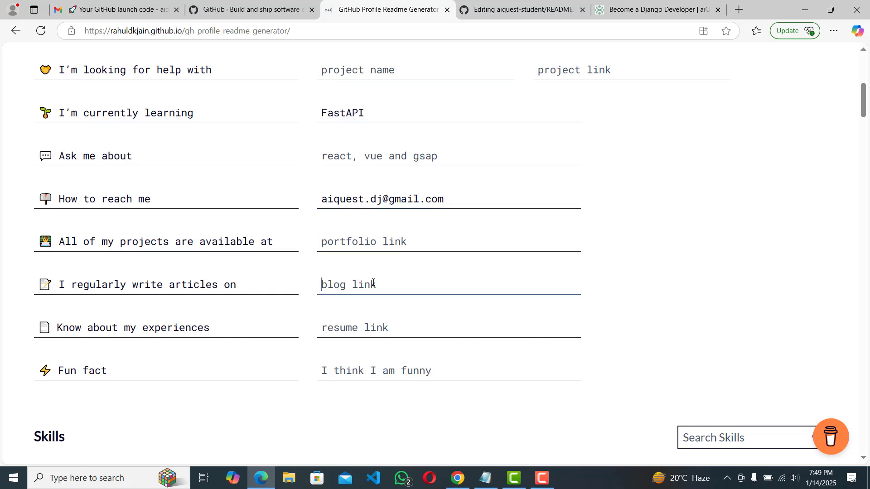
left_click(364, 332)
scroll(462, 396, "down", 1)
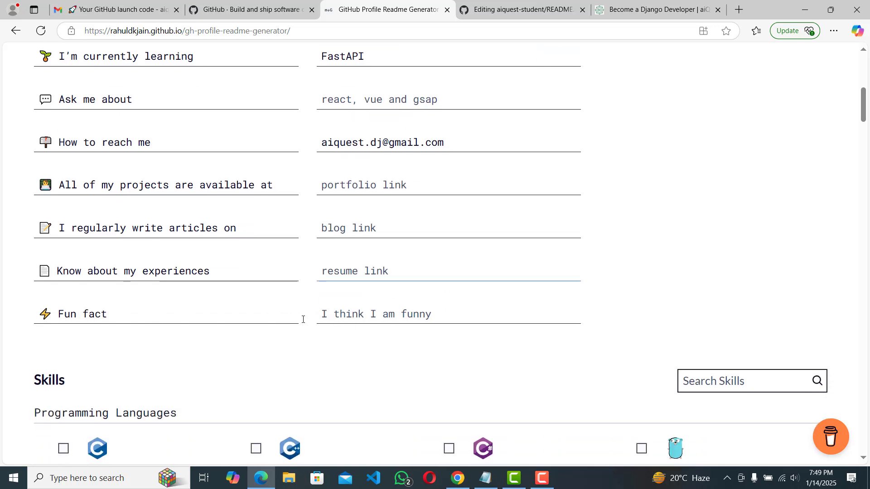
left_click(404, 310)
Select C, Java and Python as programming language skills, checking the example profile in Chrome for its listed languages.
scroll(405, 308, "down", 5)
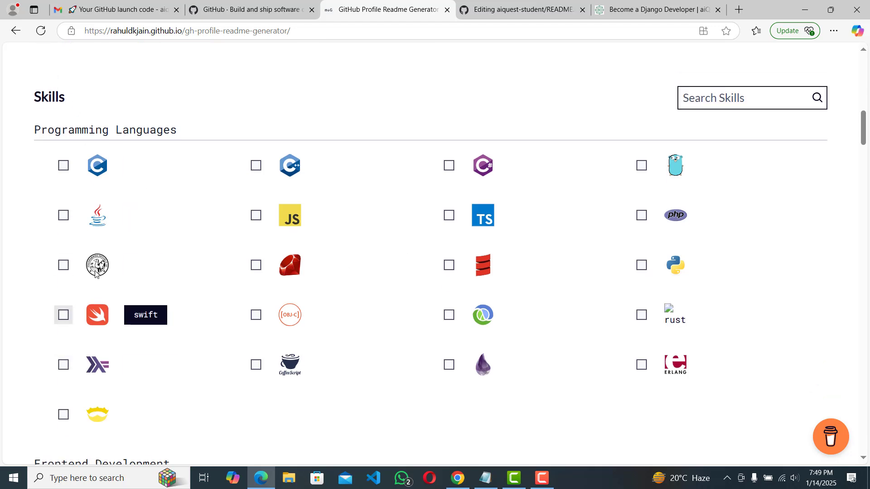
left_click(64, 166)
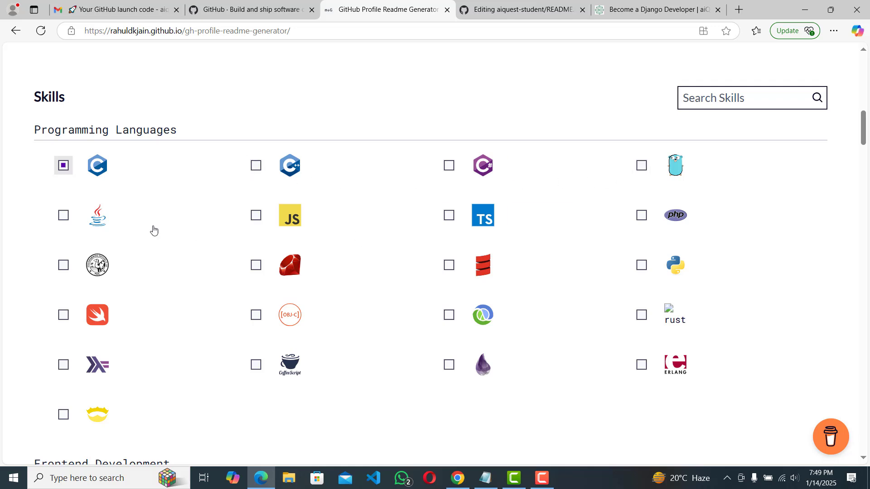
left_click(63, 216)
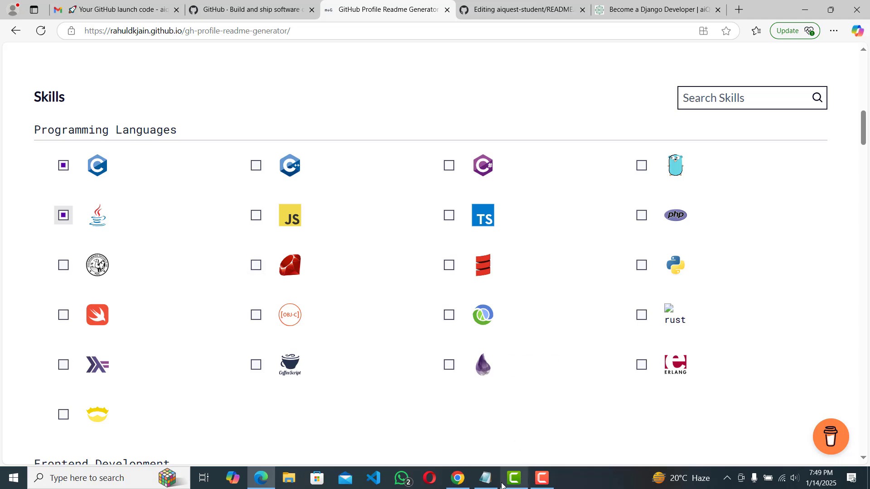
left_click(465, 479)
scroll(341, 246, "down", 5)
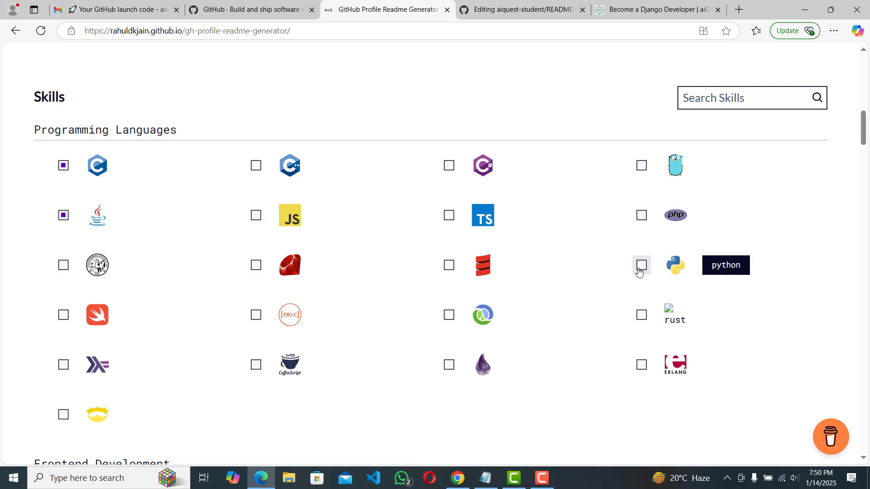
scroll(62, 364, "down", 1)
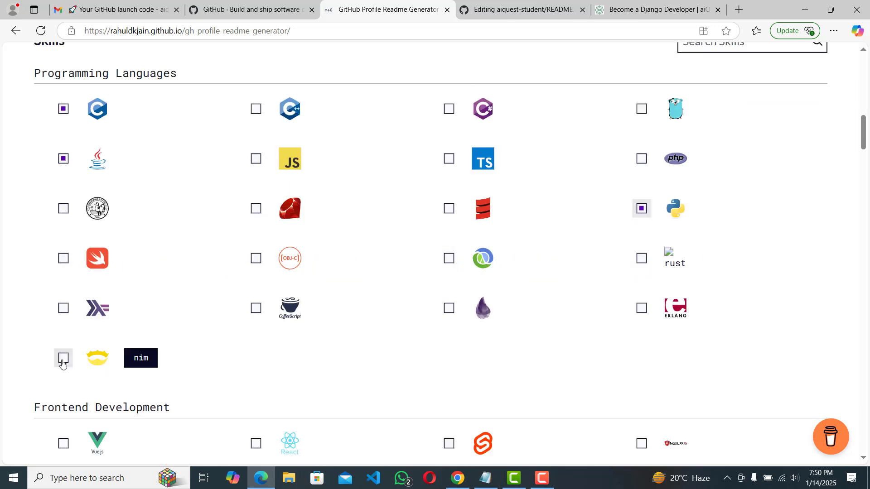
Select React and Bootstrap as the Frontend Development skills.
scroll(62, 364, "down", 4)
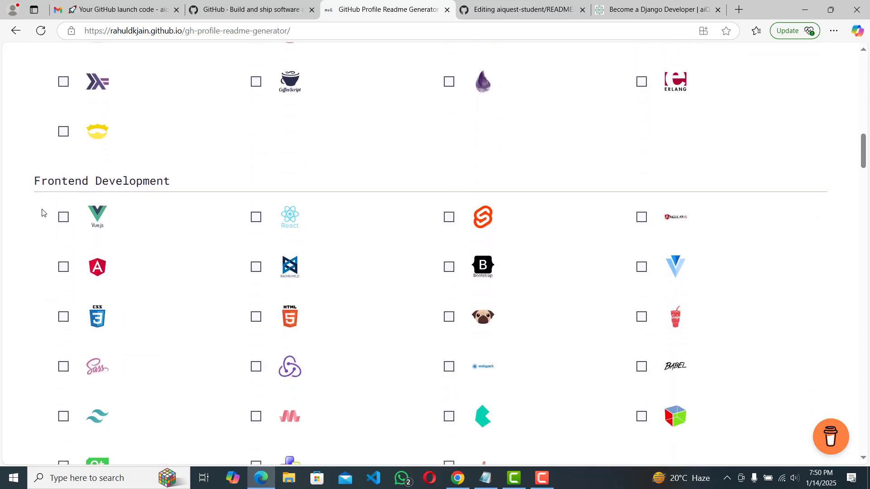
scroll(157, 184, "down", 1)
scroll(80, 184, "down", 1)
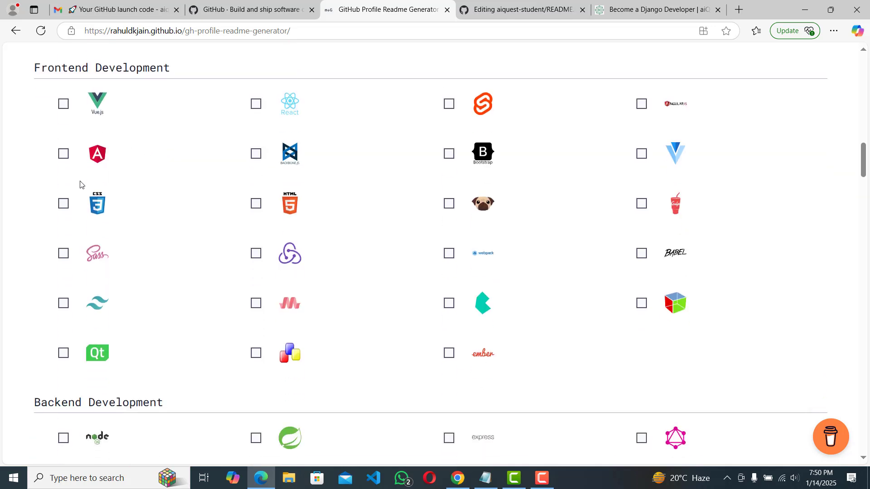
left_click(255, 104)
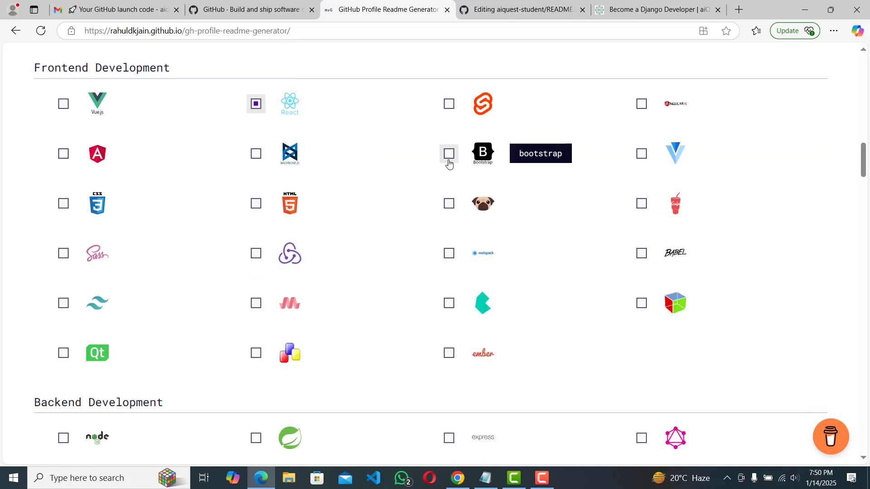
left_click(449, 153)
Look over the Backend Development skills and switch to Chrome to examine the example profile's Languages and Tools.
scroll(684, 317, "down", 3)
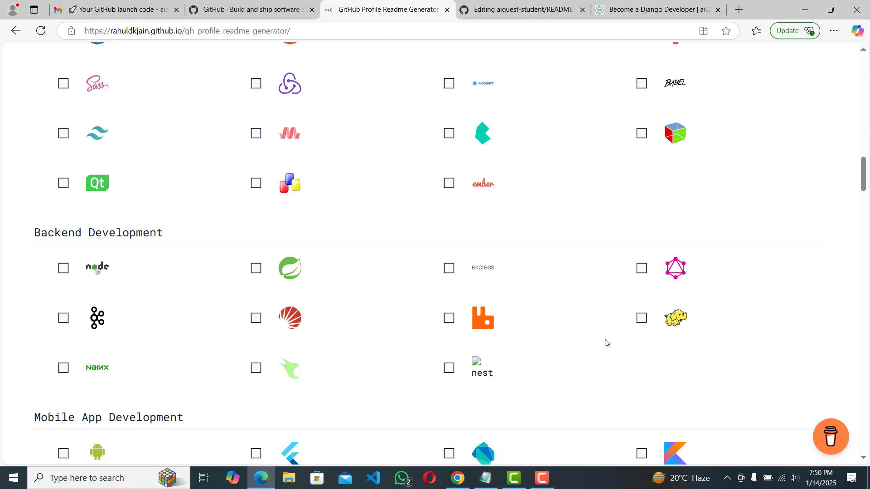
left_click(457, 478)
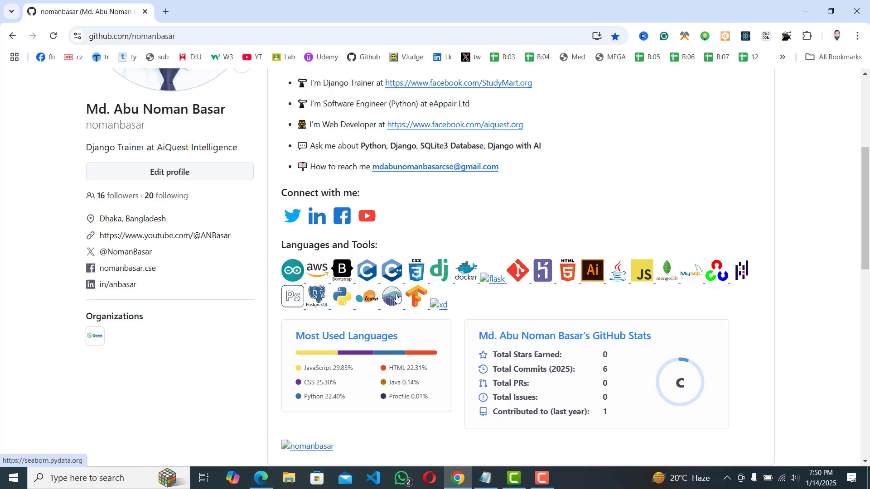
Return to the README generator and select Dart under Mobile App Development and TensorFlow under AI/ML.
left_click(805, 11)
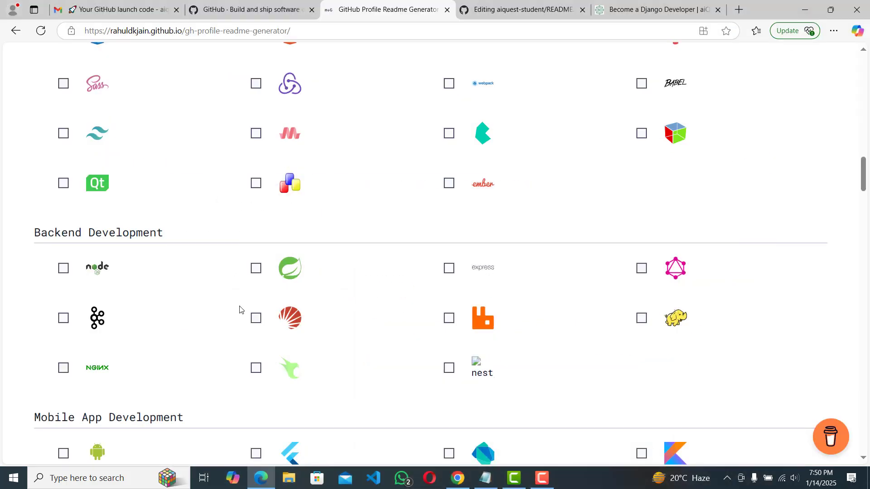
scroll(240, 310, "down", 2)
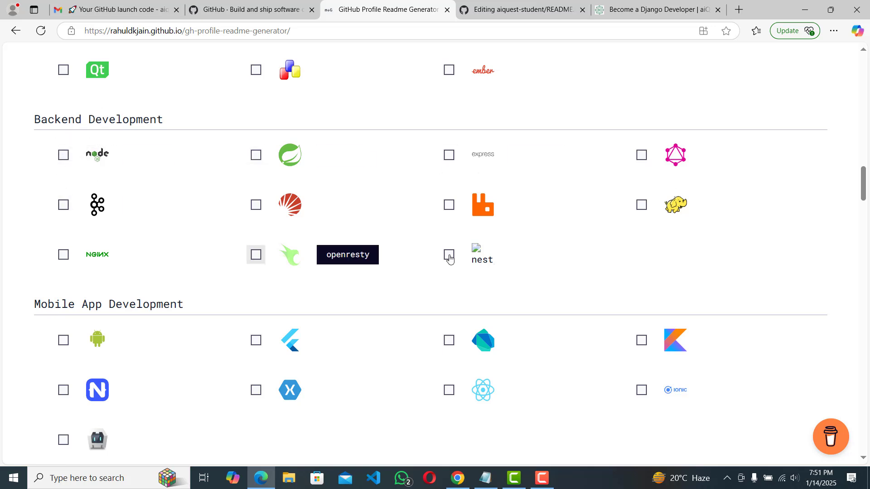
scroll(515, 257, "down", 1)
scroll(515, 257, "down", 3)
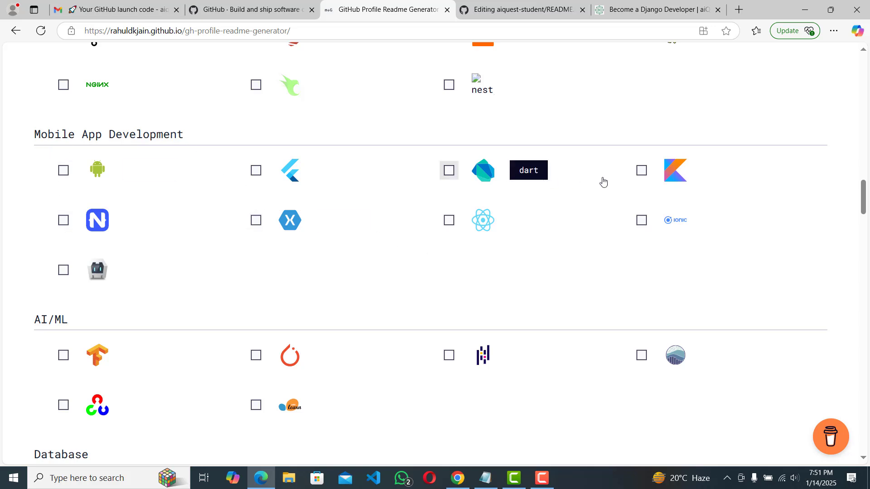
left_click(443, 176)
scroll(443, 176, "down", 3)
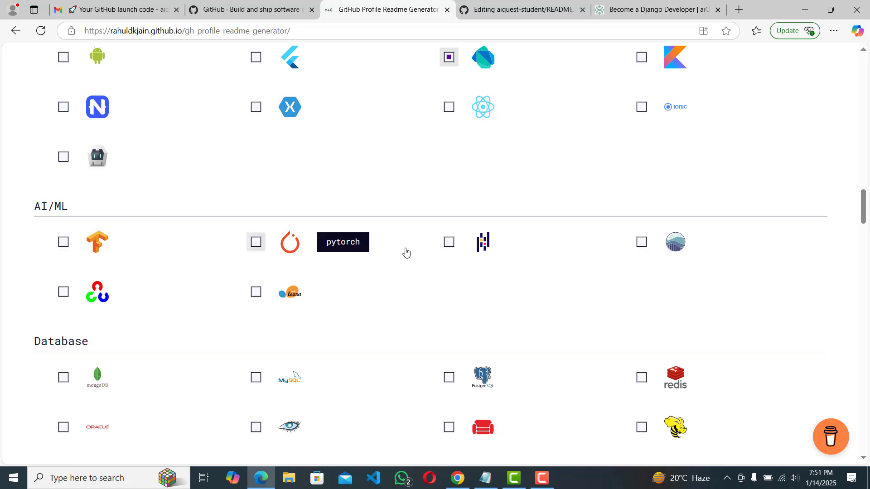
left_click(62, 242)
Select PostgreSQL and MySQL as the Database skills.
scroll(64, 272, "down", 4)
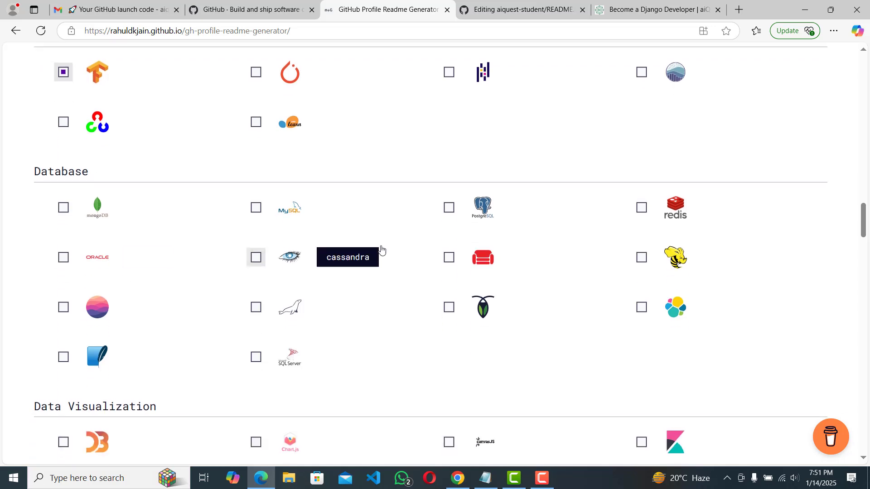
left_click(454, 212)
right_click(454, 211)
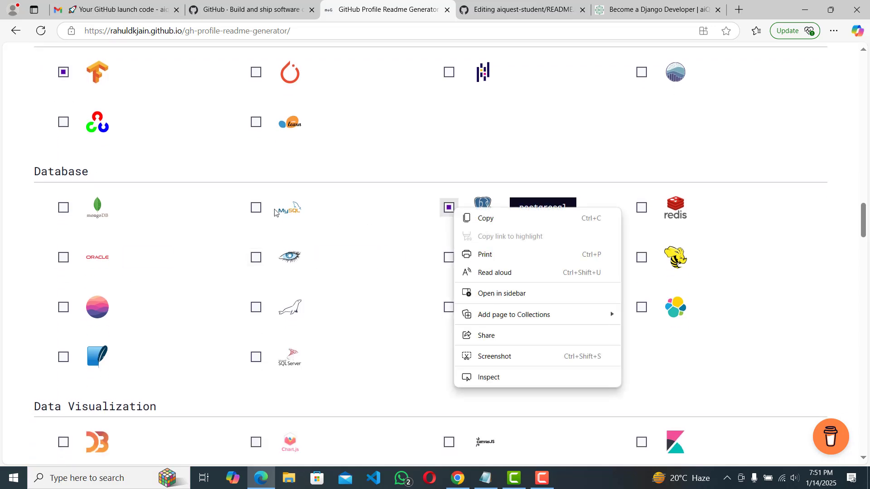
left_click(252, 211)
scroll(252, 211, "down", 5)
scroll(107, 275, "up", 3)
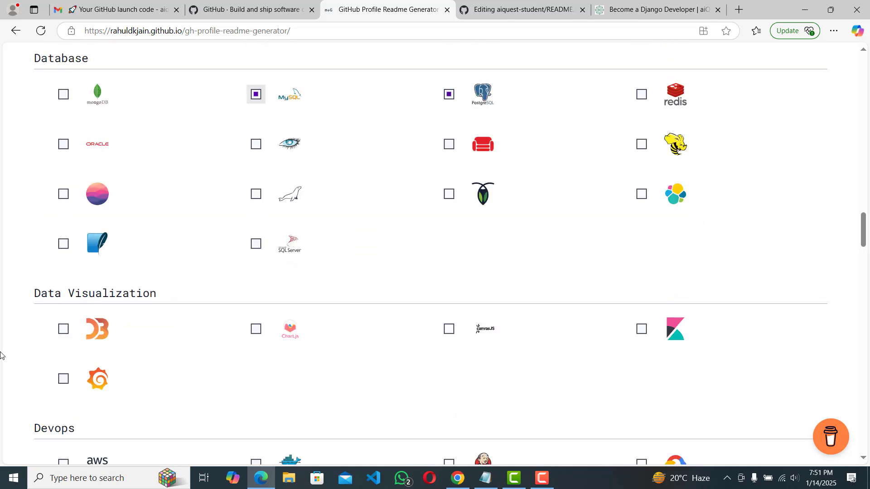
Select AWS and Docker as the Devops skills.
scroll(553, 352, "down", 3)
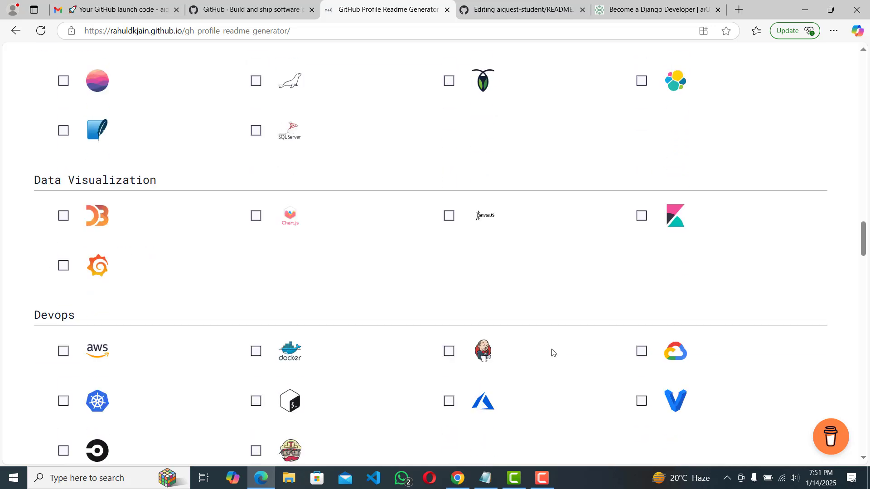
scroll(553, 352, "down", 4)
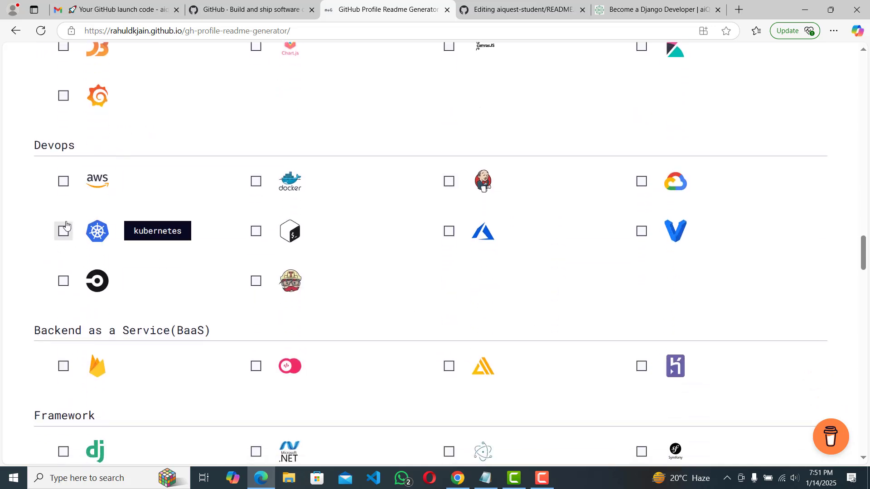
left_click(64, 181)
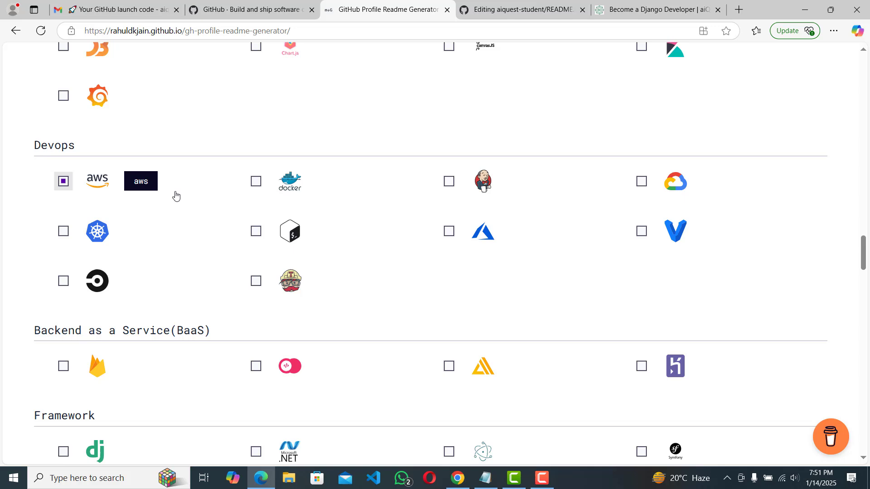
left_click(255, 181)
Select Django as the Framework skill.
scroll(417, 365, "down", 4)
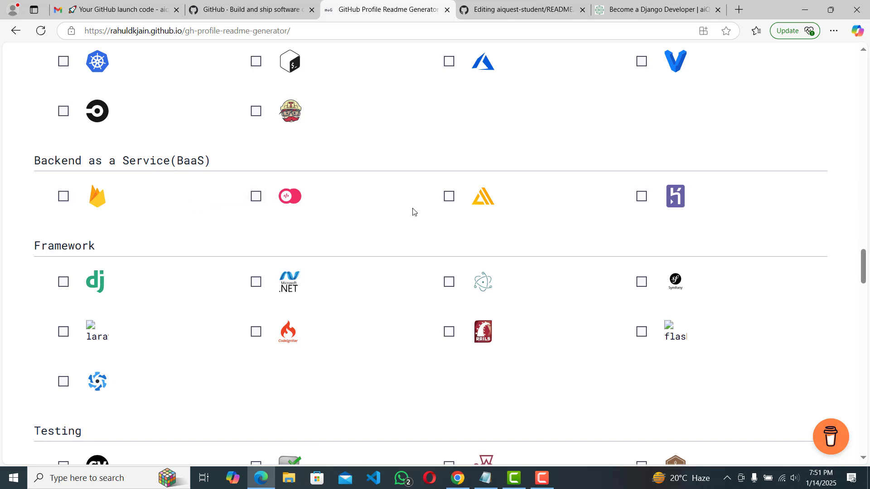
scroll(498, 305, "down", 3)
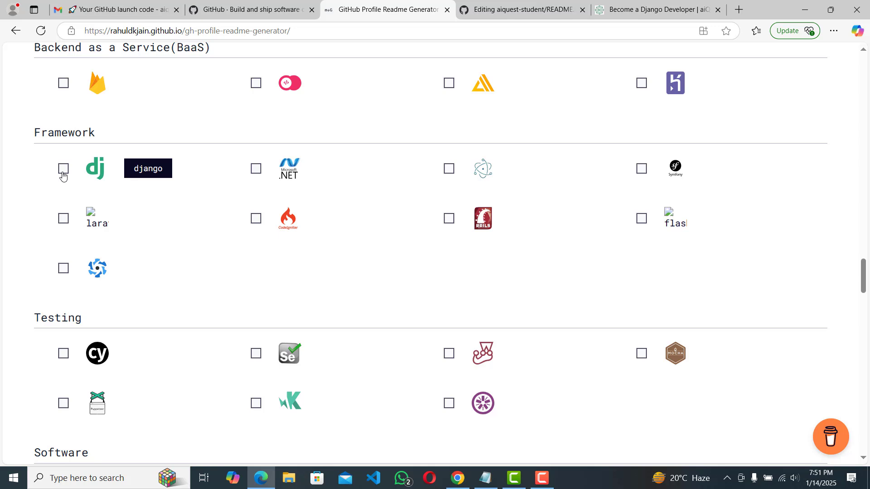
scroll(155, 313, "down", 3)
scroll(155, 167, "up", 1)
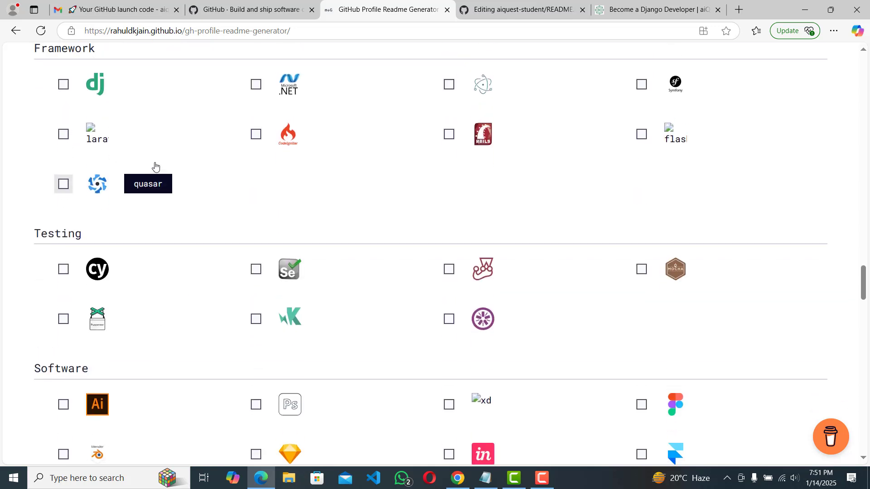
scroll(155, 167, "up", 1)
left_click(64, 111)
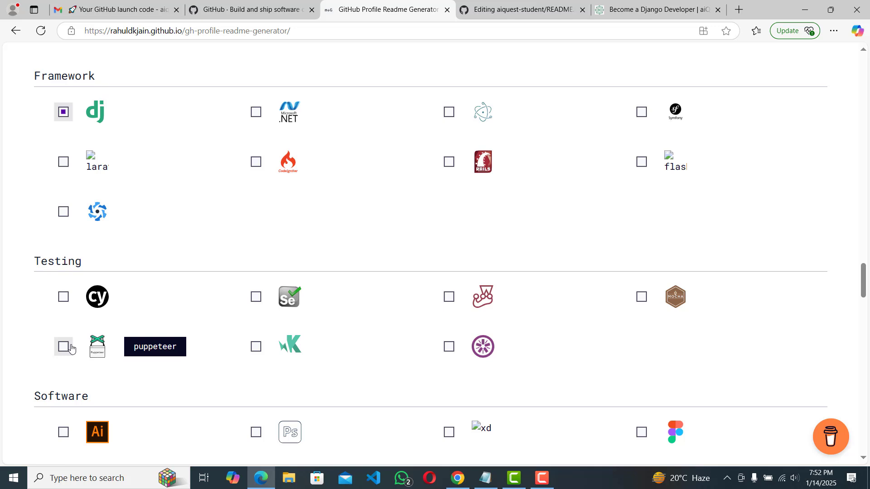
Select Git and Linux among the Other skills, leaving Testing, Software, Static Site Generators, Game Engines and Automation without selections.
scroll(71, 348, "down", 4)
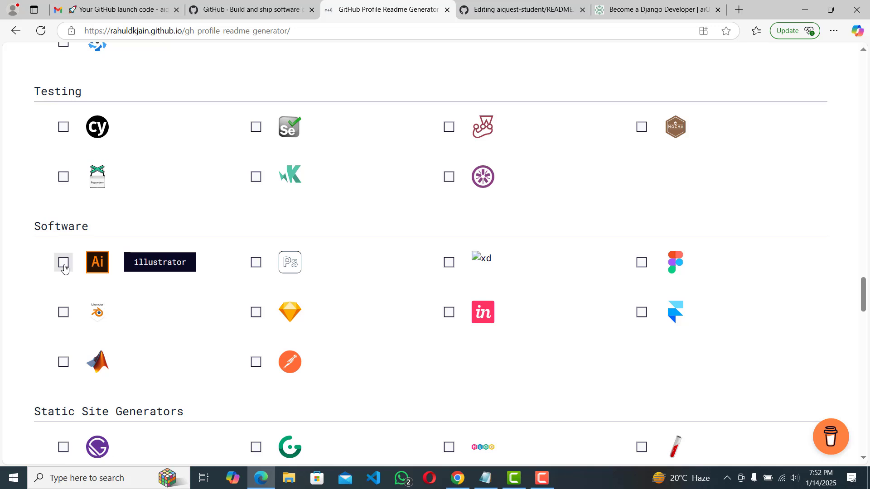
scroll(480, 370, "down", 10)
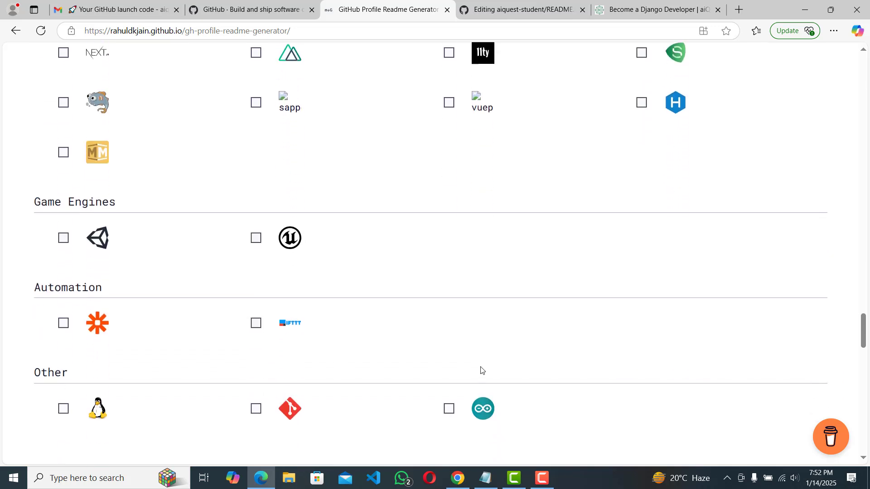
scroll(481, 370, "down", 3)
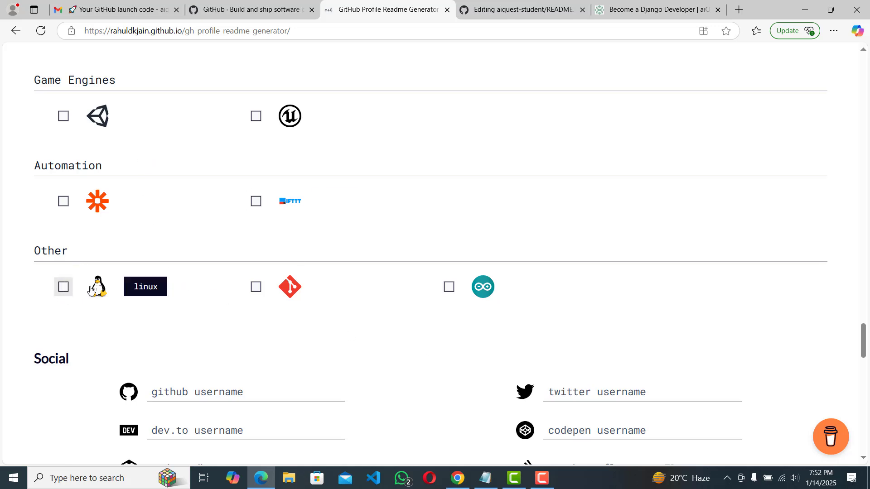
left_click(255, 287)
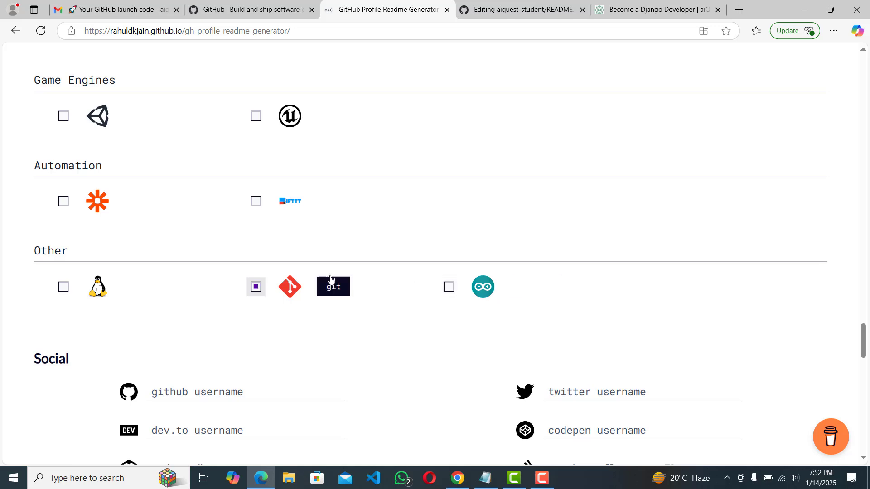
left_click(65, 289)
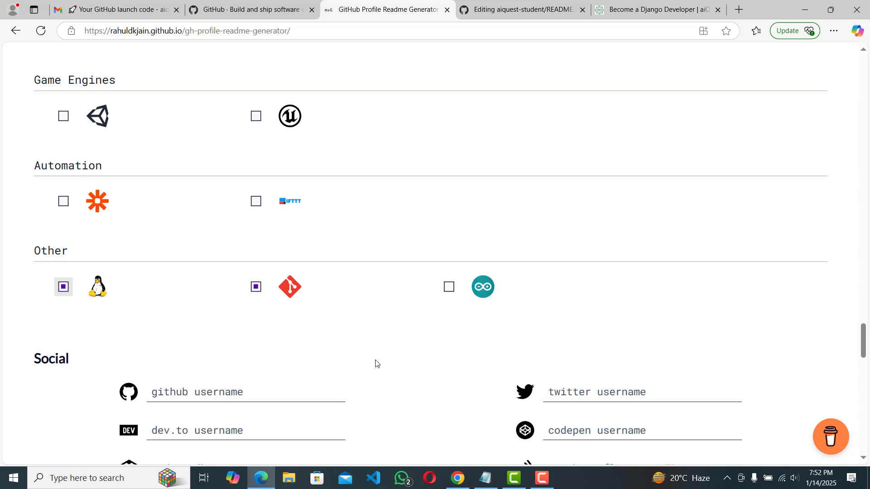
Look over the Social section's account fields, from the GitHub and Twitter usernames down to the Discord invite and RSS feed URL.
scroll(376, 362, "down", 5)
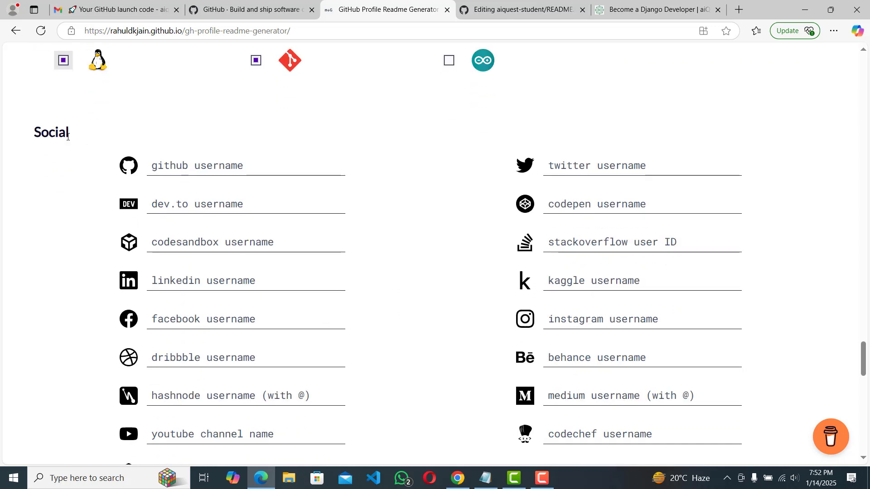
left_click(194, 165)
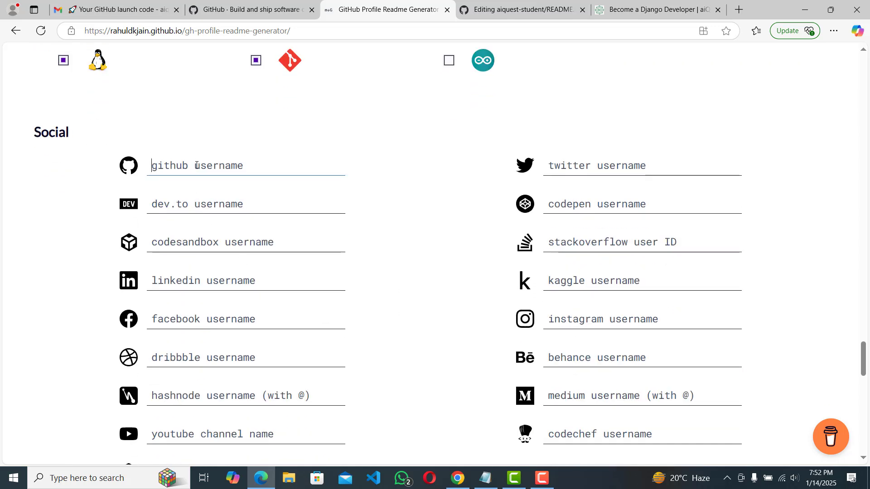
left_click(590, 164)
left_click(272, 167)
left_click(610, 164)
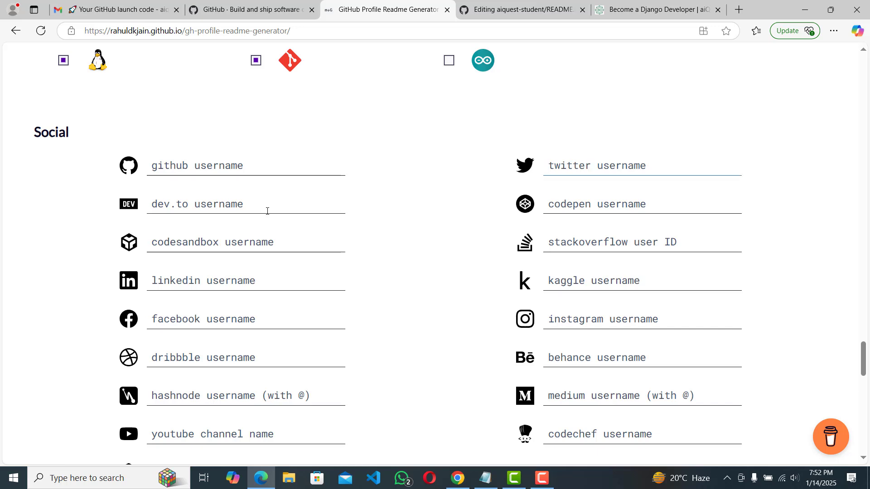
scroll(218, 358, "down", 1)
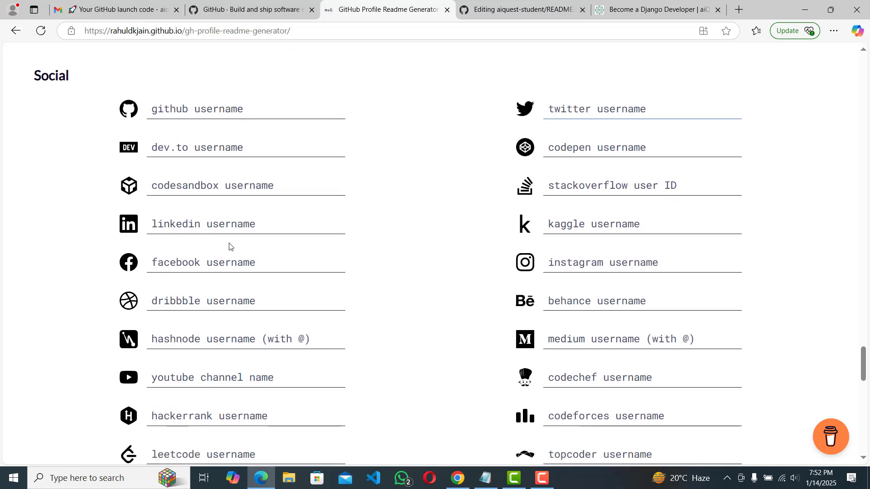
scroll(261, 317, "down", 2)
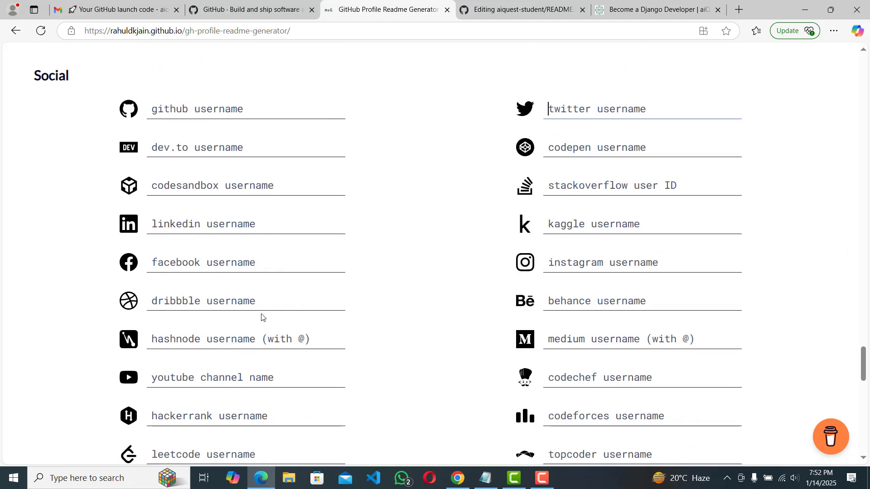
scroll(262, 317, "down", 4)
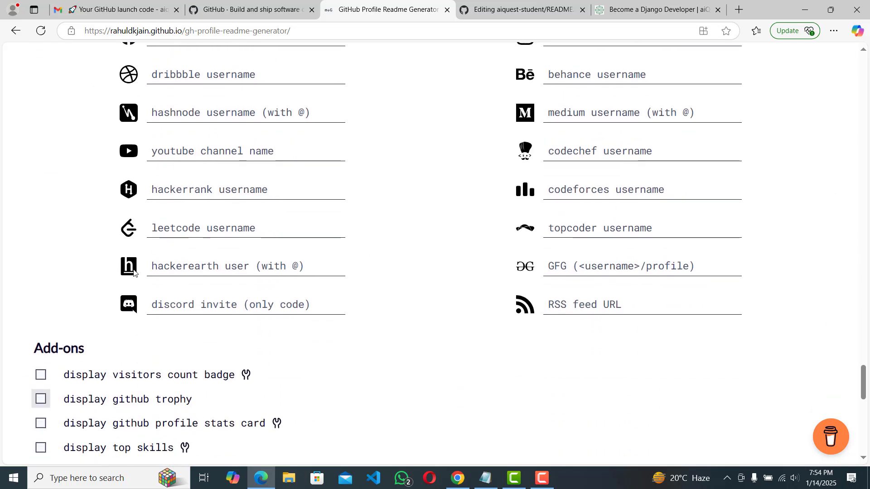
scroll(133, 272, "down", 3)
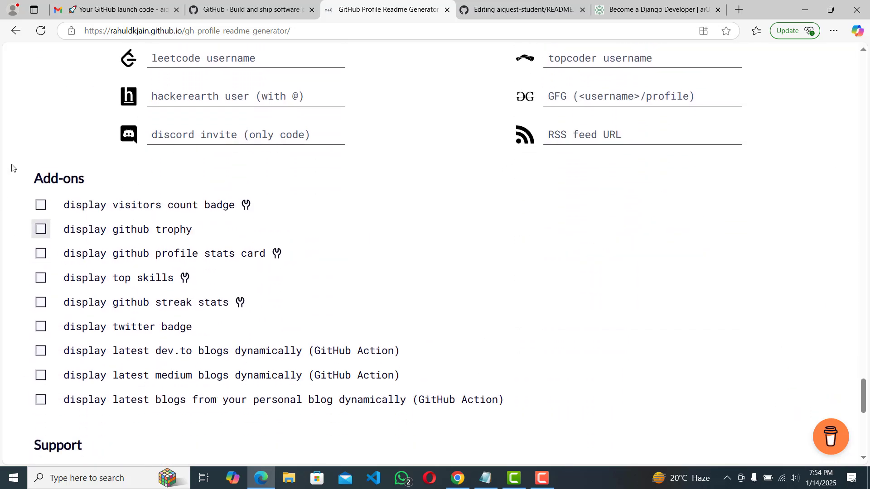
Enable the visitors count badge, GitHub profile stats card, Twitter badge, and the latest dev.to, medium and personal blog add-ons.
scroll(129, 333, "down", 2)
left_click(41, 213)
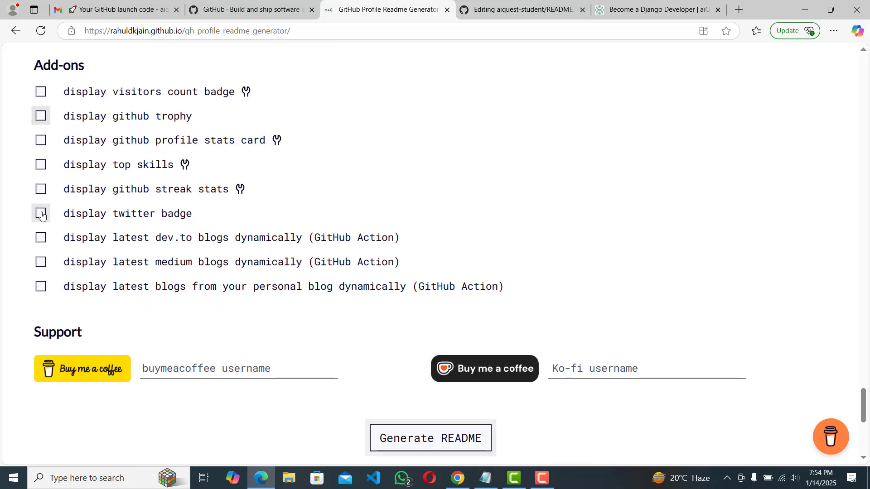
left_click(41, 214)
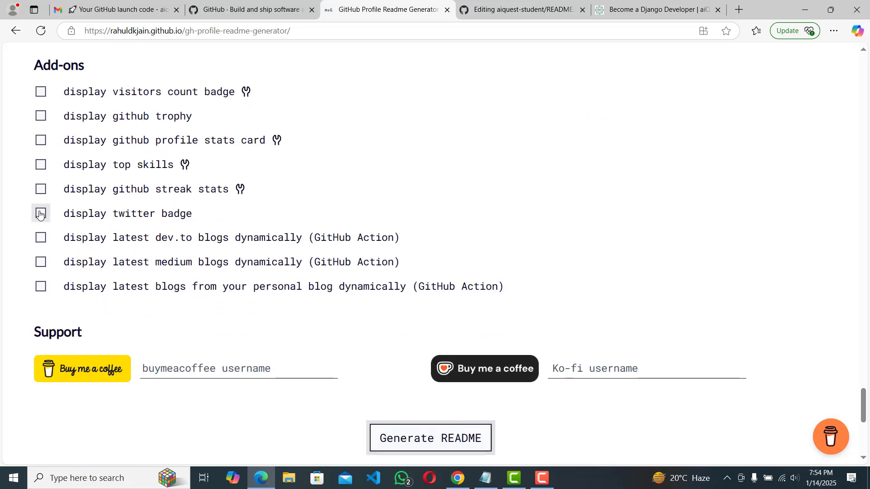
left_click(40, 92)
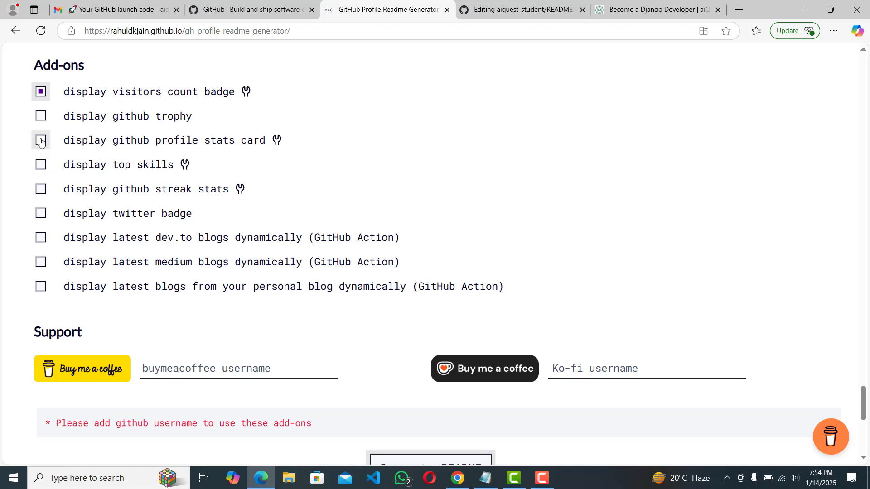
left_click(40, 141)
left_click(40, 214)
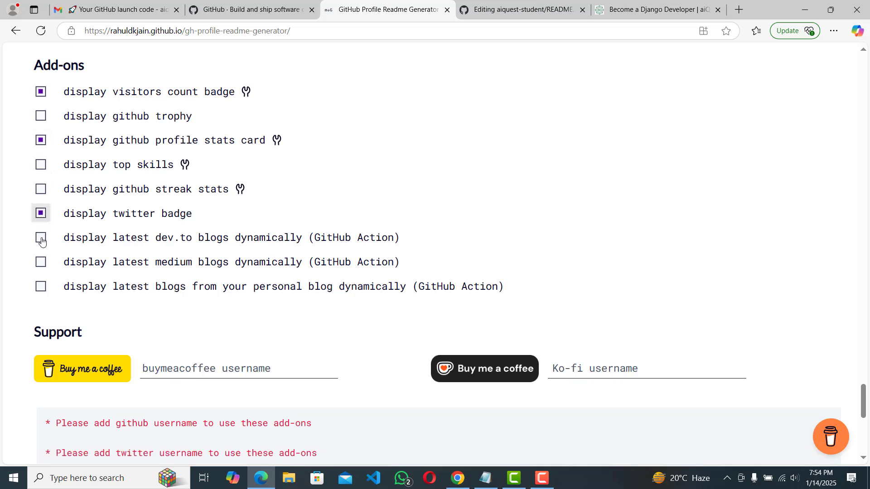
left_click(41, 238)
left_click(40, 266)
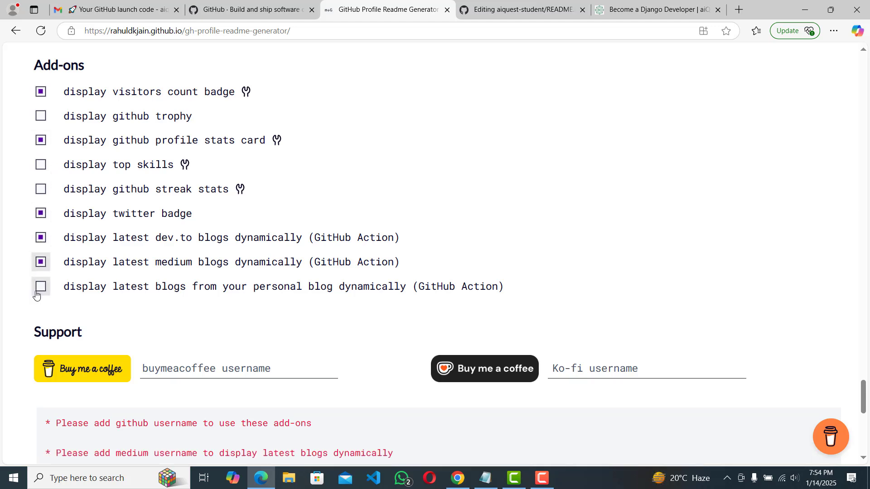
left_click(40, 289)
Clear all selected add-ons: visitors count, profile stats card, Twitter badge, and the latest dev.to, medium and personal blog options.
scroll(169, 338, "down", 3)
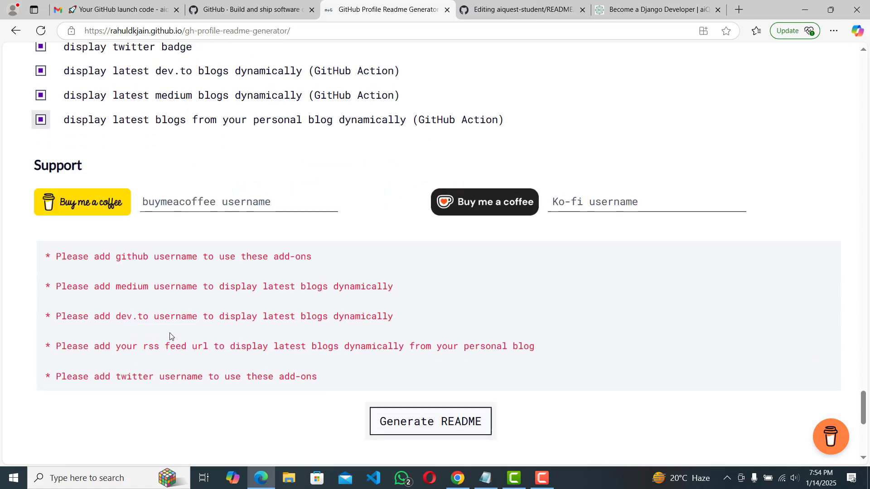
scroll(169, 337, "up", 12)
scroll(170, 336, "up", 3)
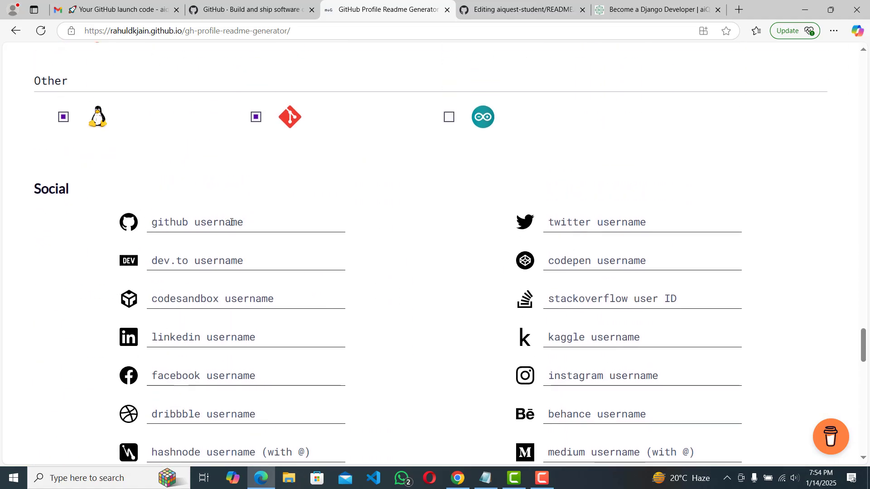
scroll(378, 326, "down", 12)
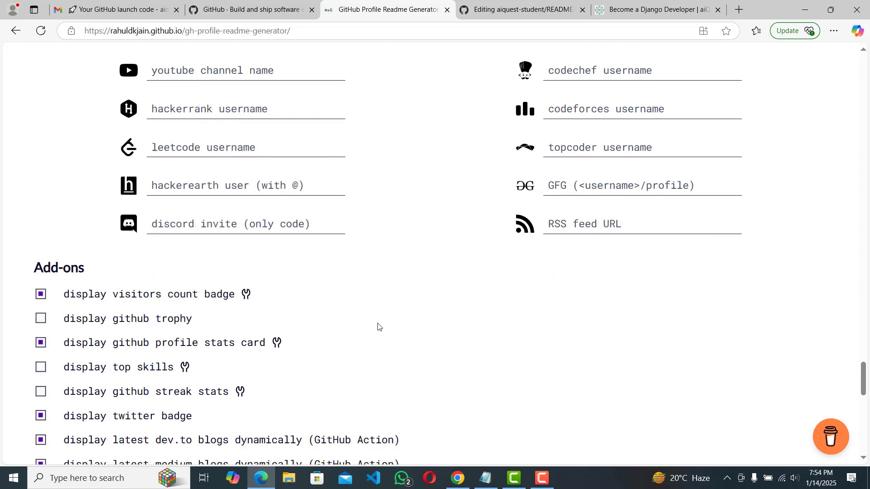
left_click(43, 343)
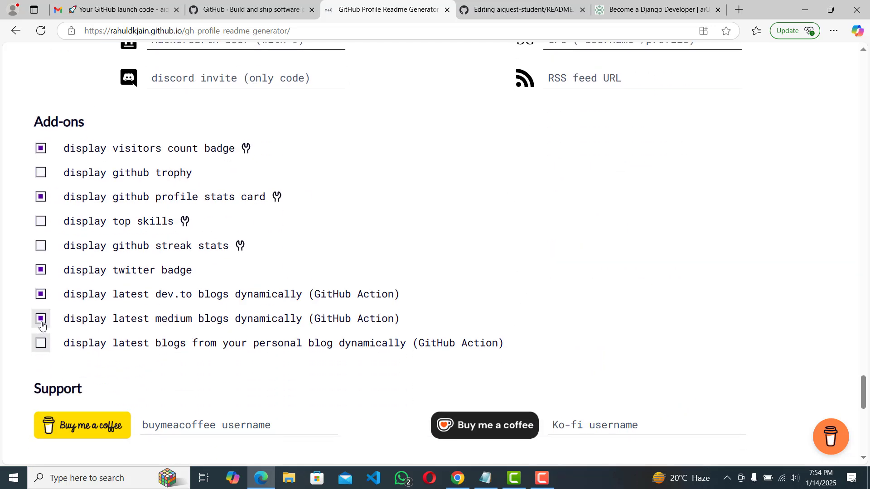
left_click(41, 319)
left_click(41, 294)
left_click(41, 270)
left_click(41, 197)
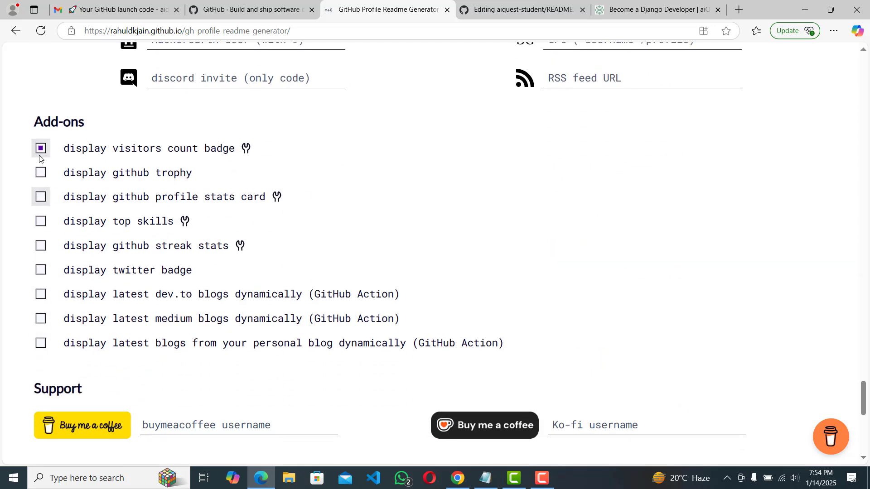
Generate the README from the completed form and look through the resulting markdown.
scroll(113, 254, "down", 5)
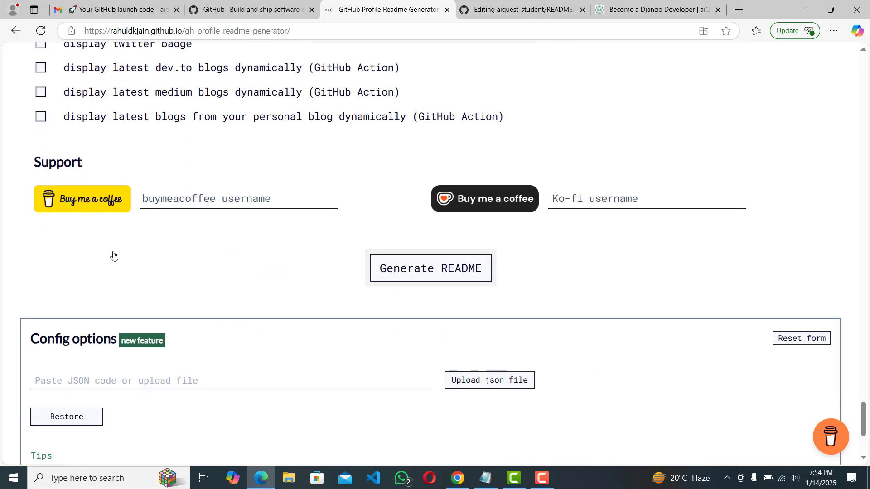
scroll(114, 256, "up", 3)
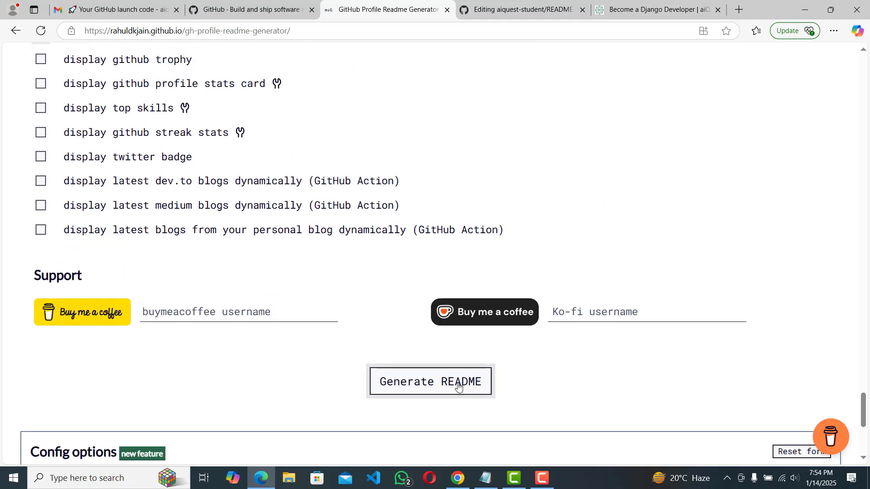
left_click(458, 386)
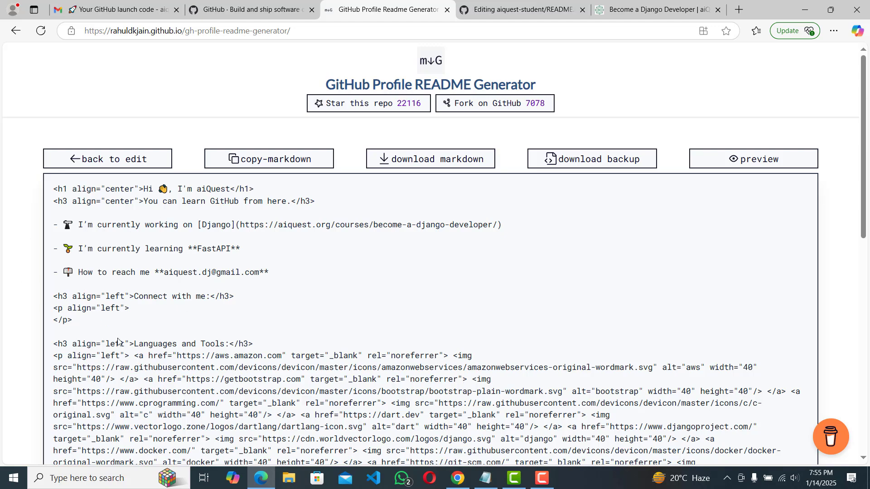
scroll(118, 342, "down", 5)
scroll(118, 339, "up", 3)
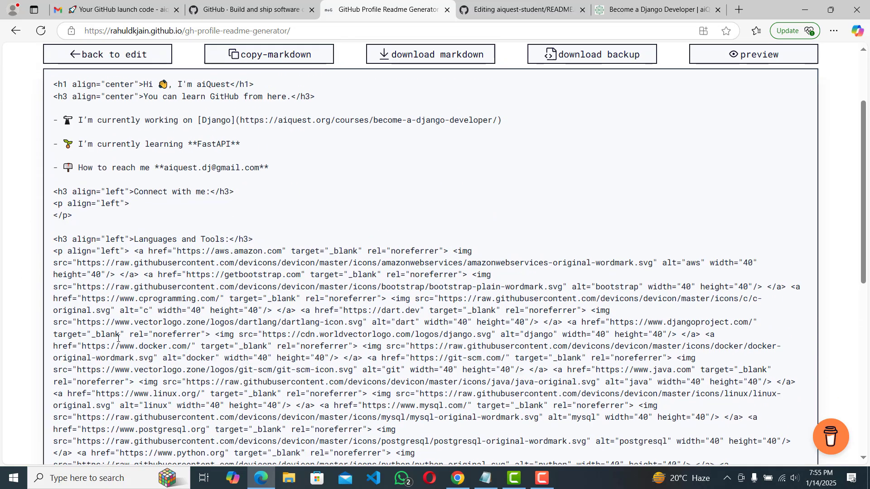
Copy the generated markdown and download the form backup as data.json.
scroll(118, 339, "up", 3)
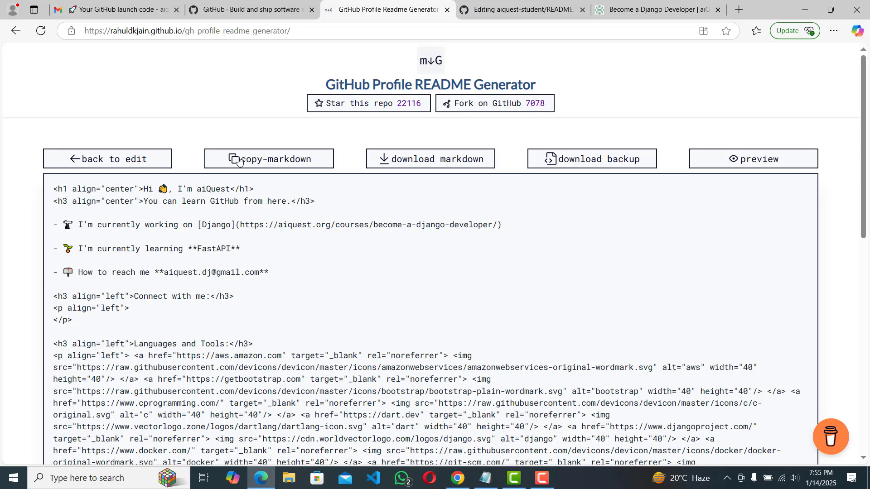
left_click(284, 161)
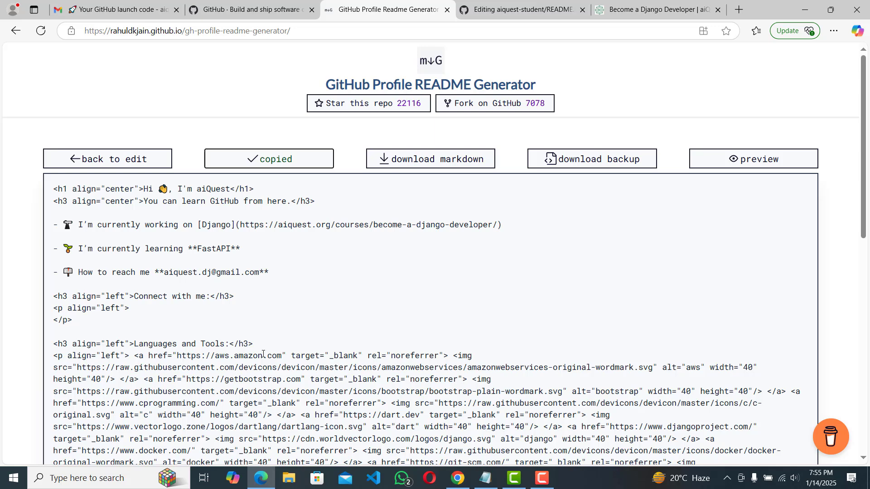
left_click(614, 161)
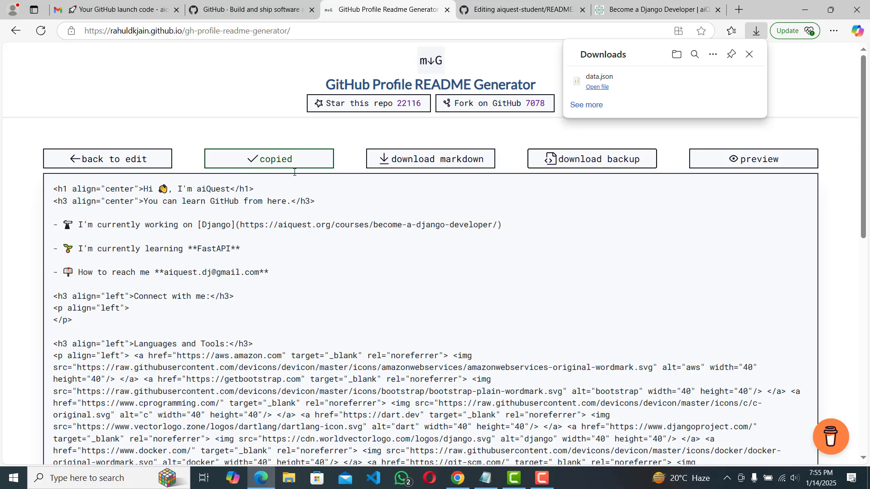
Replace the entire default content of aiquest-student's README.md with the copied markdown in the GitHub editor.
left_click(249, 9)
left_click(489, 4)
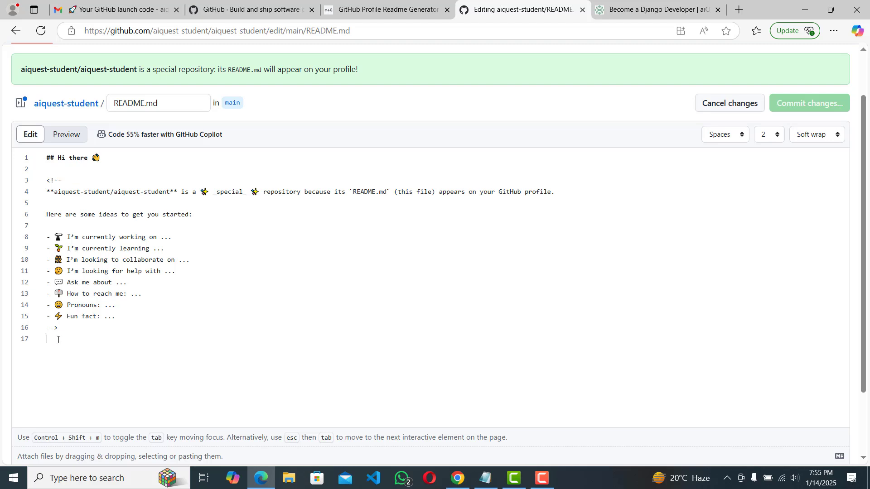
key("ctrl+a")
key("BackSpace")
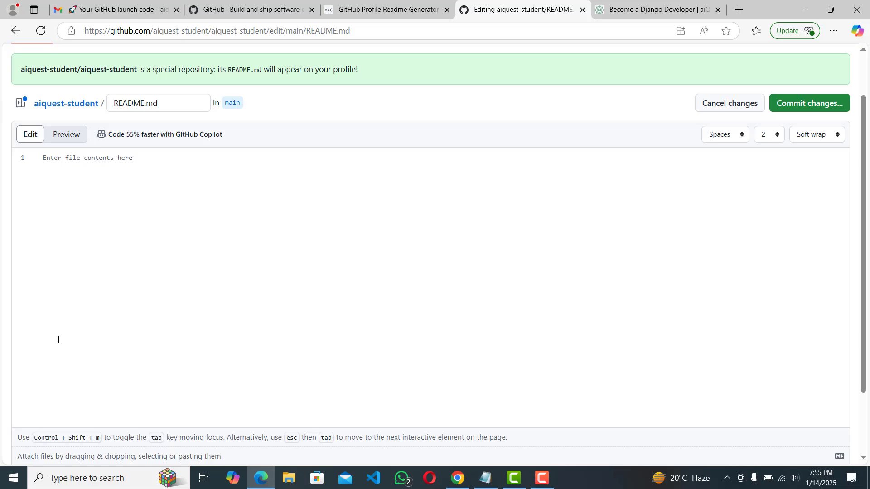
key("ctrl+v")
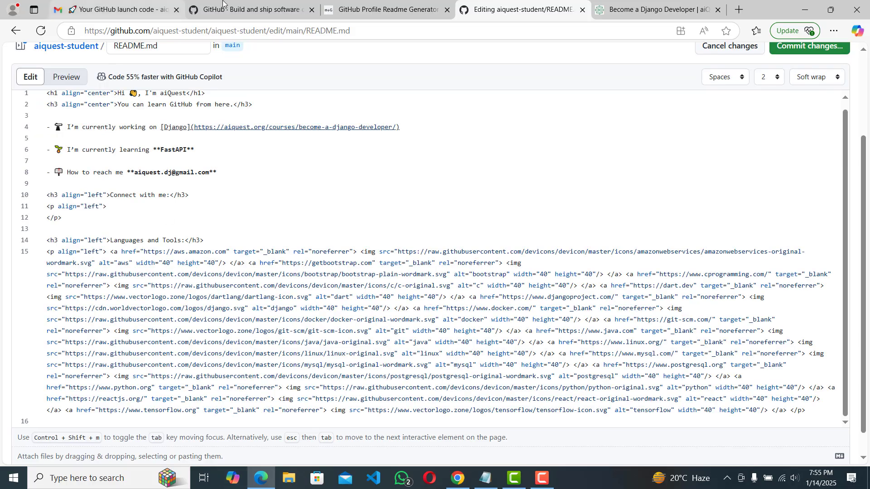
Check the generator's markdown once more and commit README.md directly to the main branch with the message "Update README.md".
left_click(385, 9)
scroll(156, 229, "down", 5)
scroll(156, 230, "up", 5)
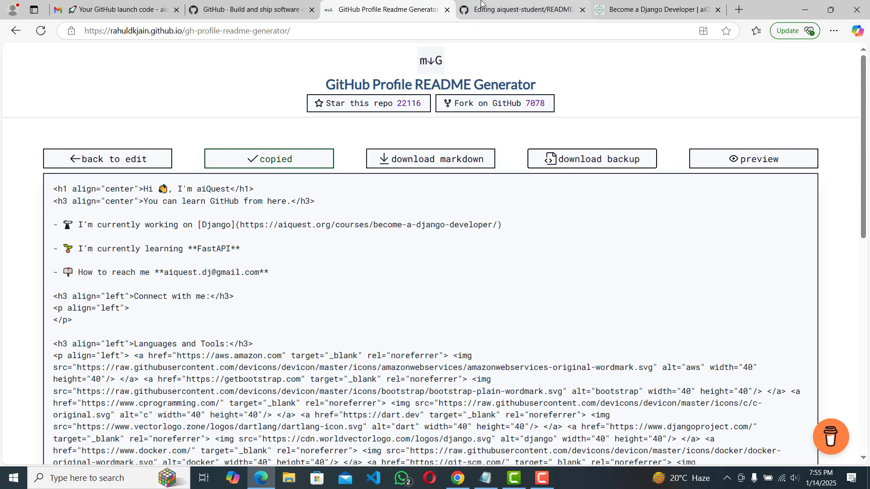
left_click(521, 9)
scroll(279, 240, "down", 1)
scroll(280, 240, "up", 3)
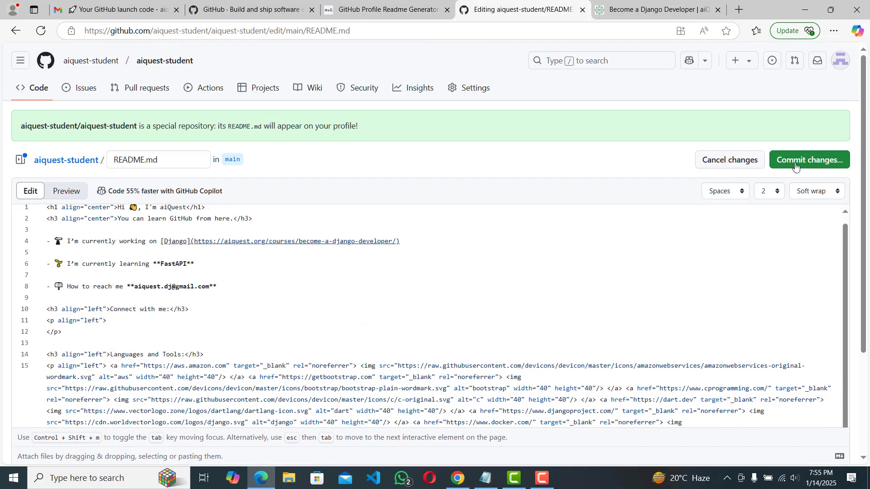
left_click(829, 161)
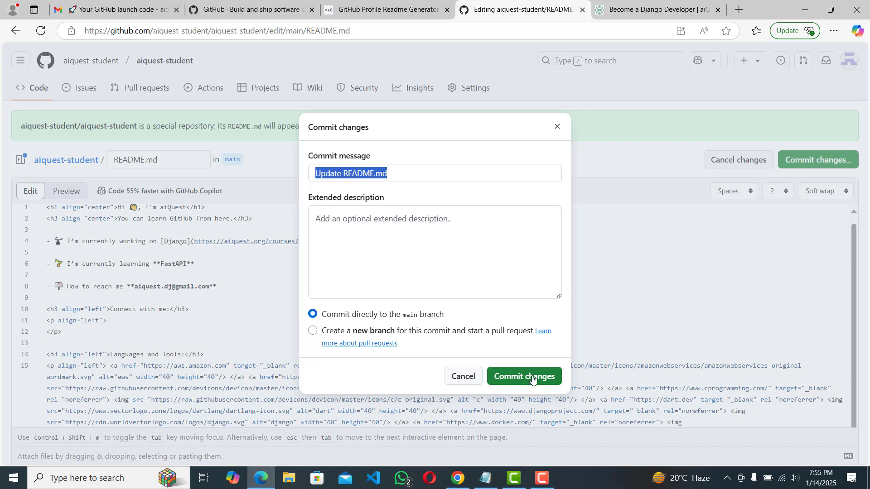
left_click(533, 379)
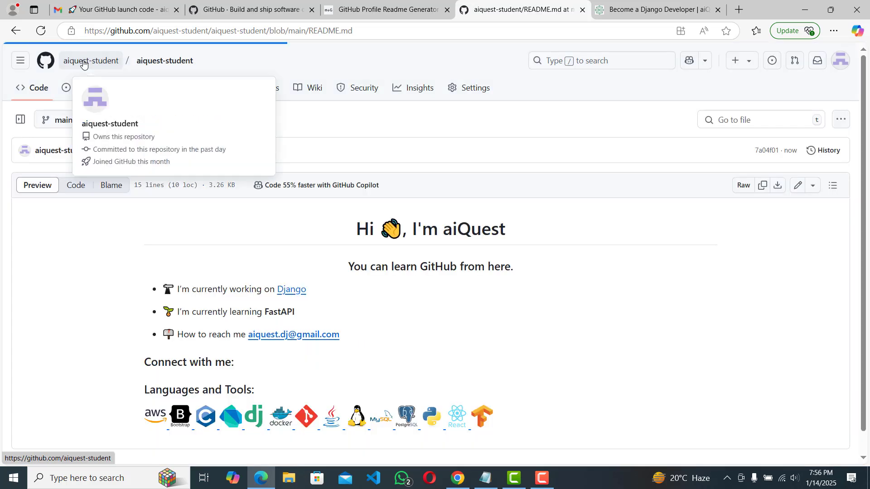
View the README on the aiquest-student profile page and check its Django link by opening it in a new tab.
scroll(473, 354, "down", 3)
scroll(473, 351, "up", 3)
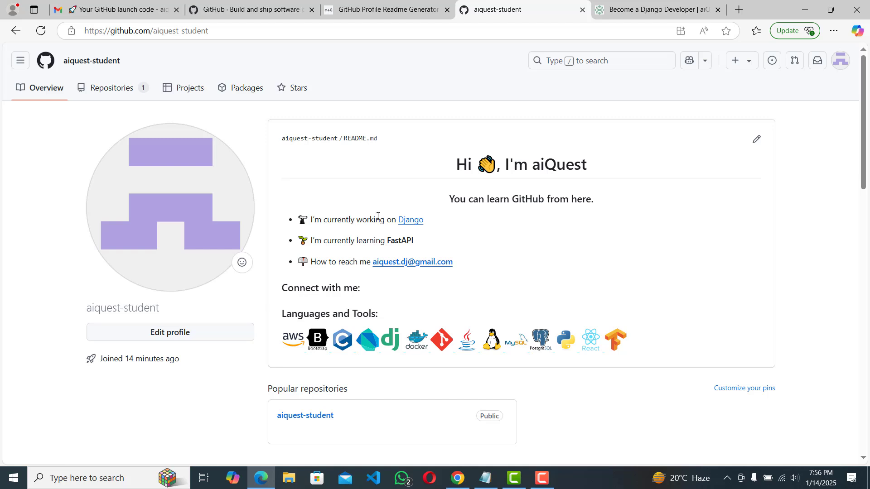
right_click(410, 222)
left_click(499, 230)
left_click(547, 6)
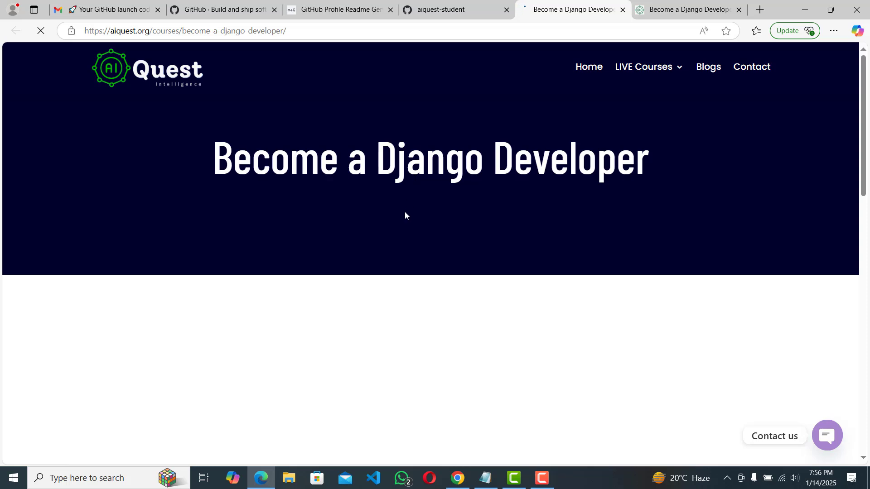
key("ctrl+Tab")
scroll(475, 275, "down", 10)
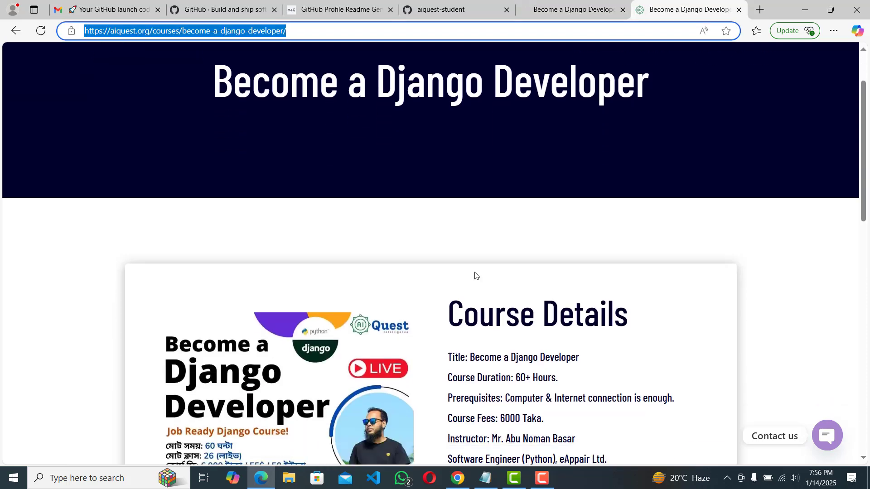
scroll(474, 275, "down", 5)
key("ctrl+shift+Tab")
key("ctrl+shift+Tab")
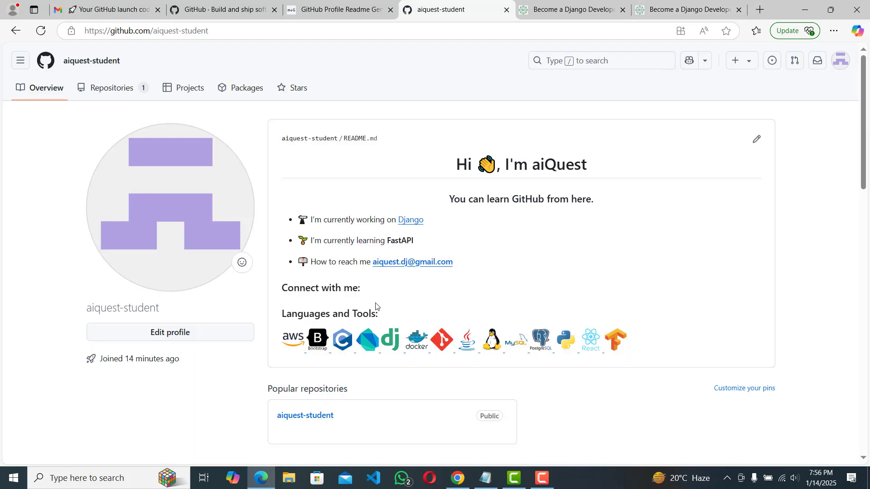
Look over the profile page, from the Languages and Tools icons to the contributions graph and activity entries.
scroll(341, 353, "down", 1)
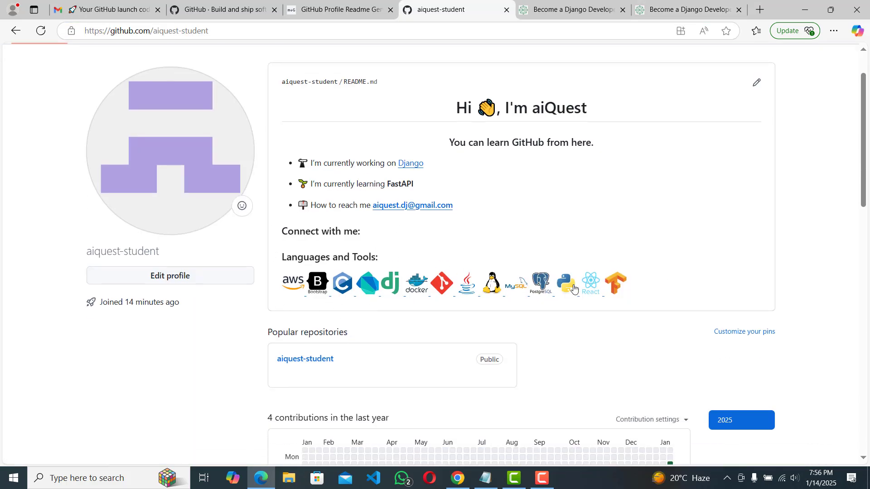
scroll(362, 377, "down", 1)
scroll(362, 376, "down", 6)
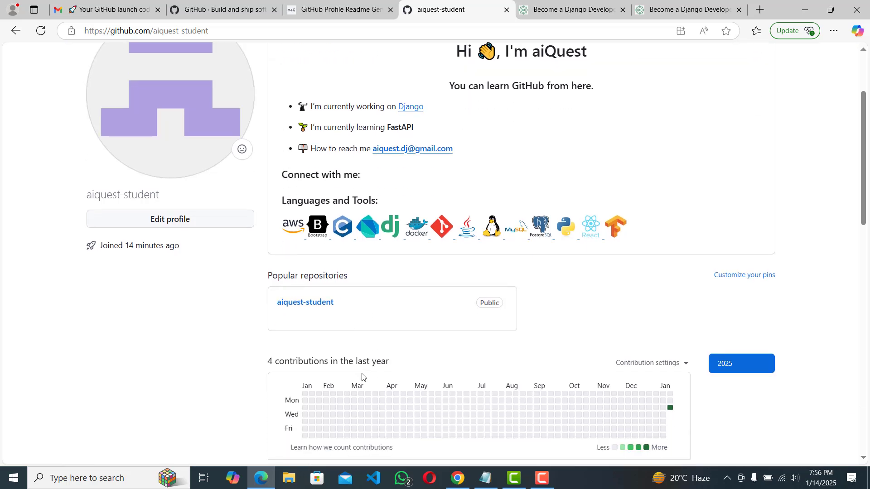
scroll(363, 377, "down", 5)
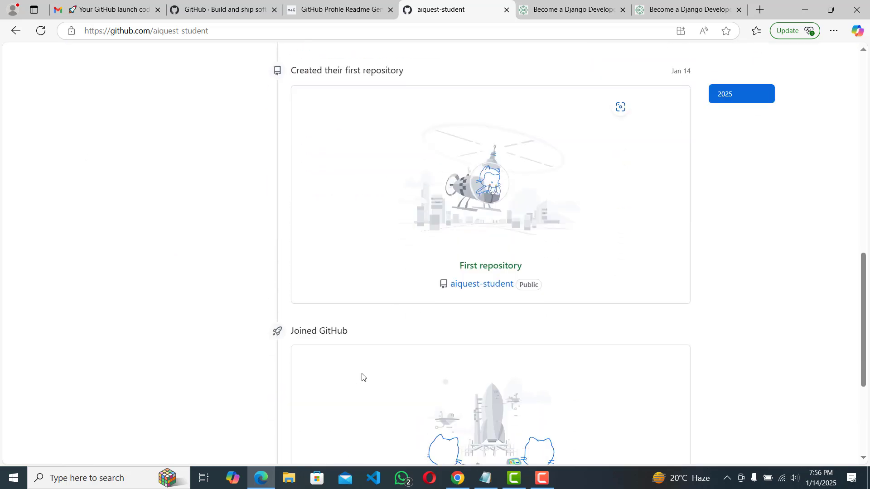
scroll(363, 377, "up", 10)
scroll(362, 377, "up", 1)
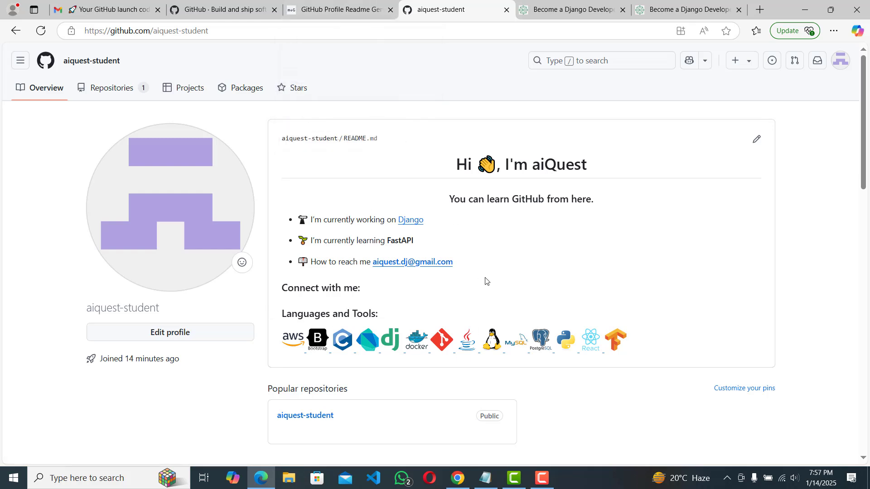
Open the profile's README.md for editing and return the README generator to its editable form.
left_click(758, 139)
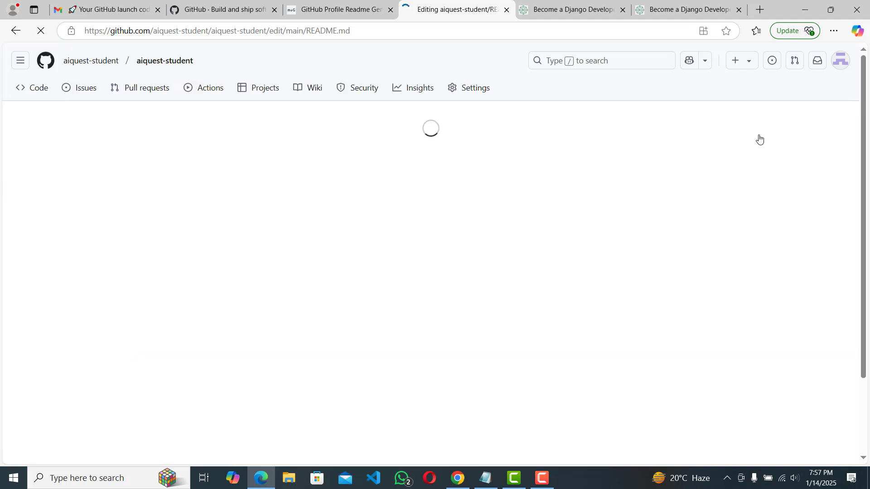
left_click(211, 3)
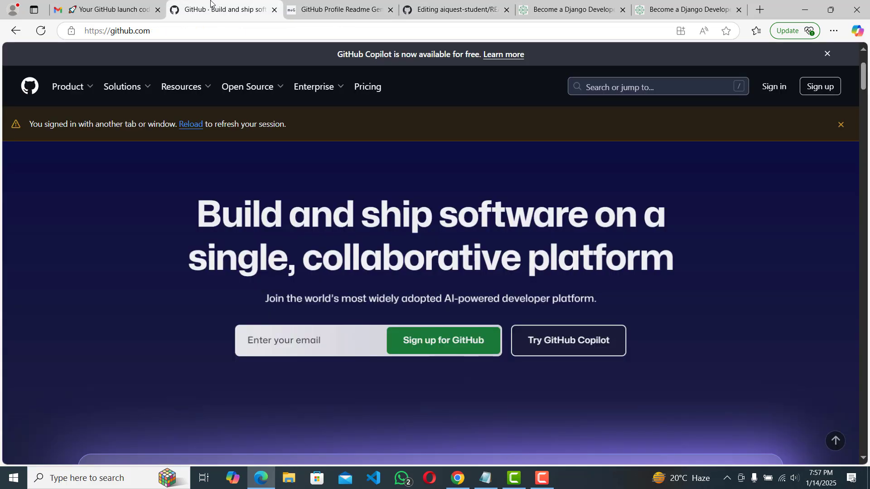
left_click(335, 9)
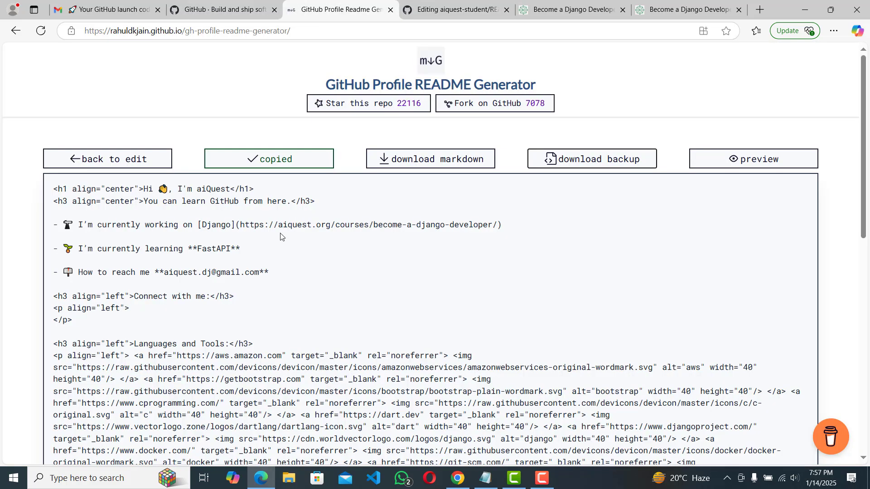
left_click(140, 162)
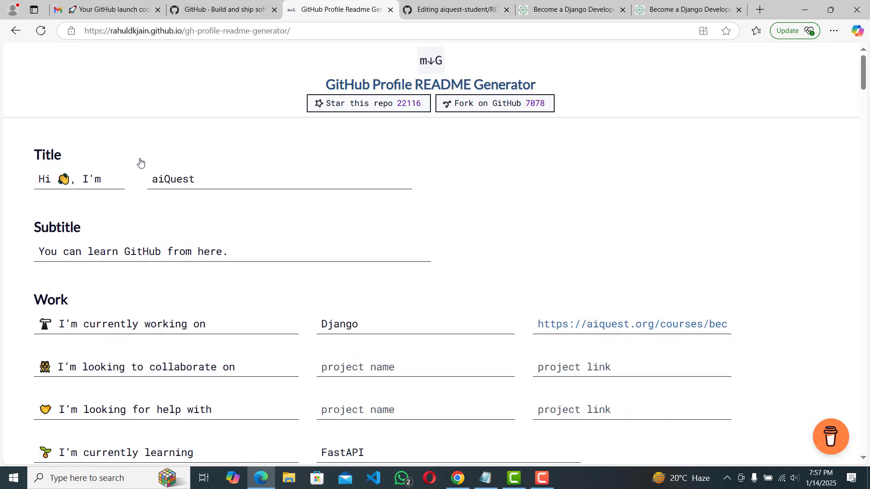
Restore the generator form from the data.json backup in Downloads and return to the README.md editor on GitHub.
scroll(140, 162, "down", 5)
scroll(136, 165, "up", 5)
scroll(111, 336, "down", 10)
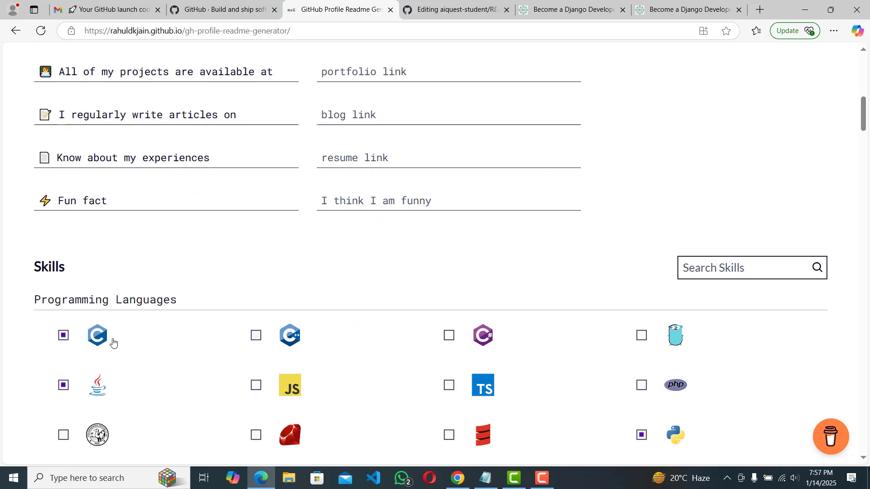
scroll(113, 343, "down", 20)
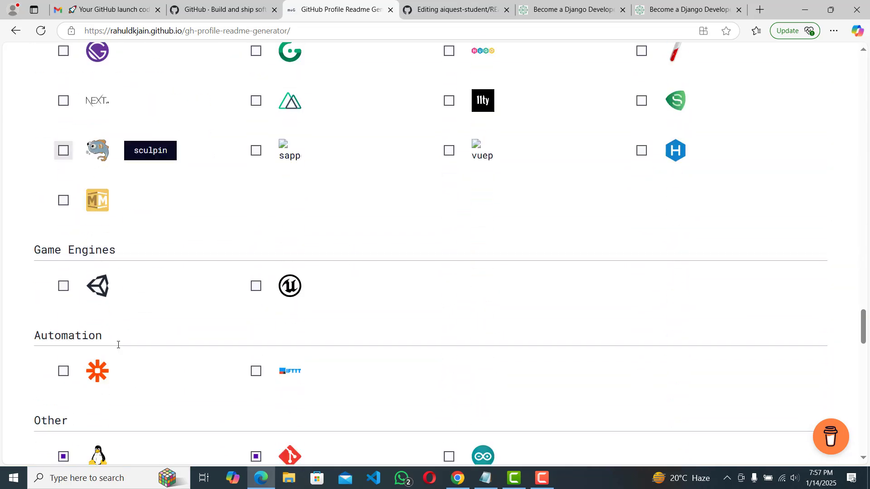
scroll(117, 344, "down", 20)
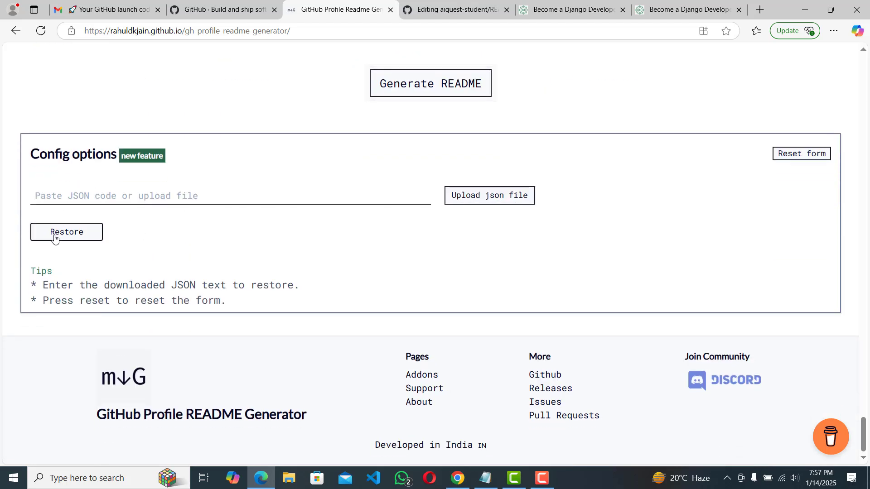
left_click(479, 200)
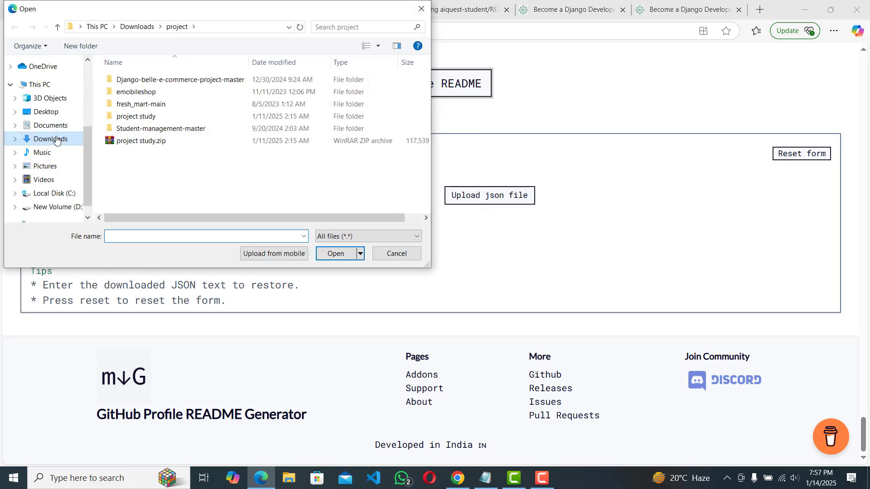
left_click(50, 139)
left_click(132, 104)
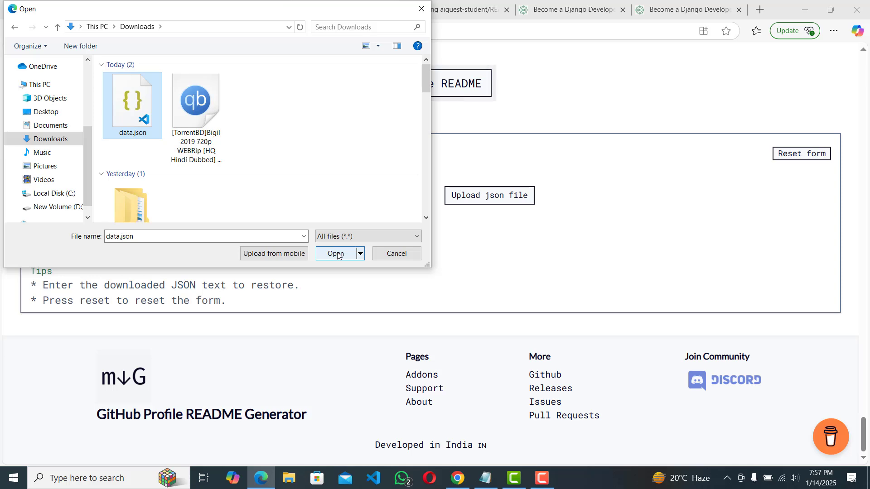
left_click(336, 253)
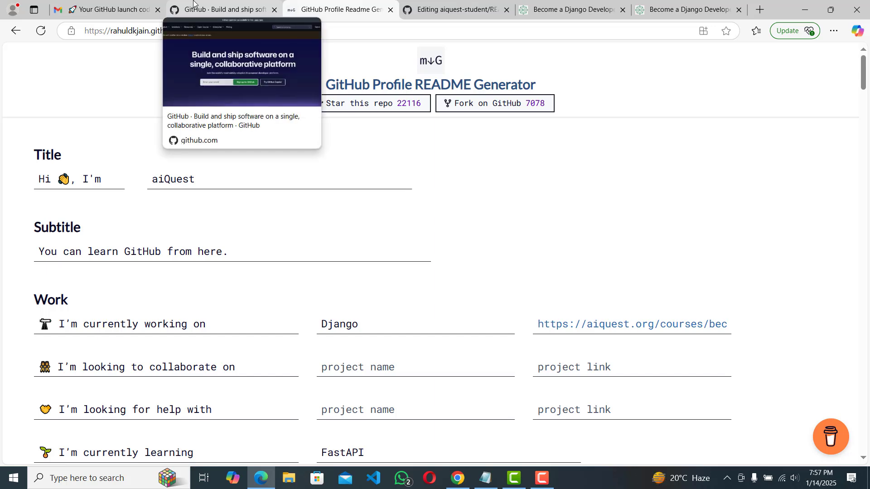
left_click(458, 3)
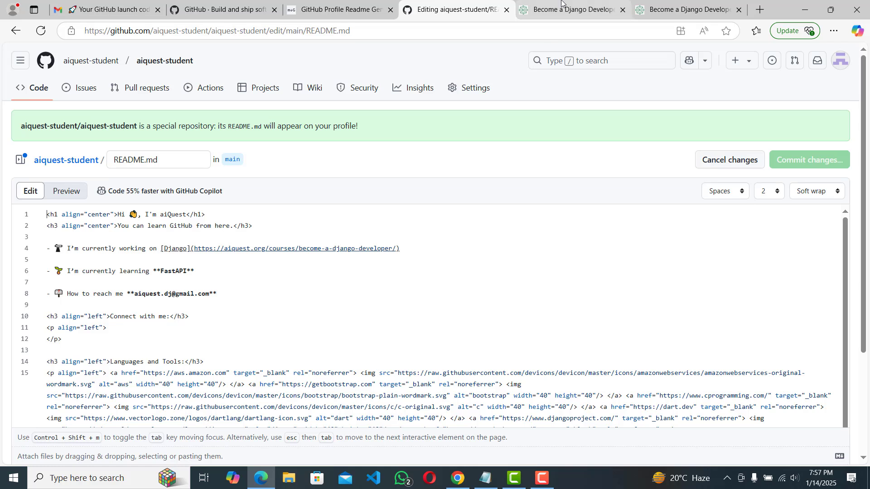